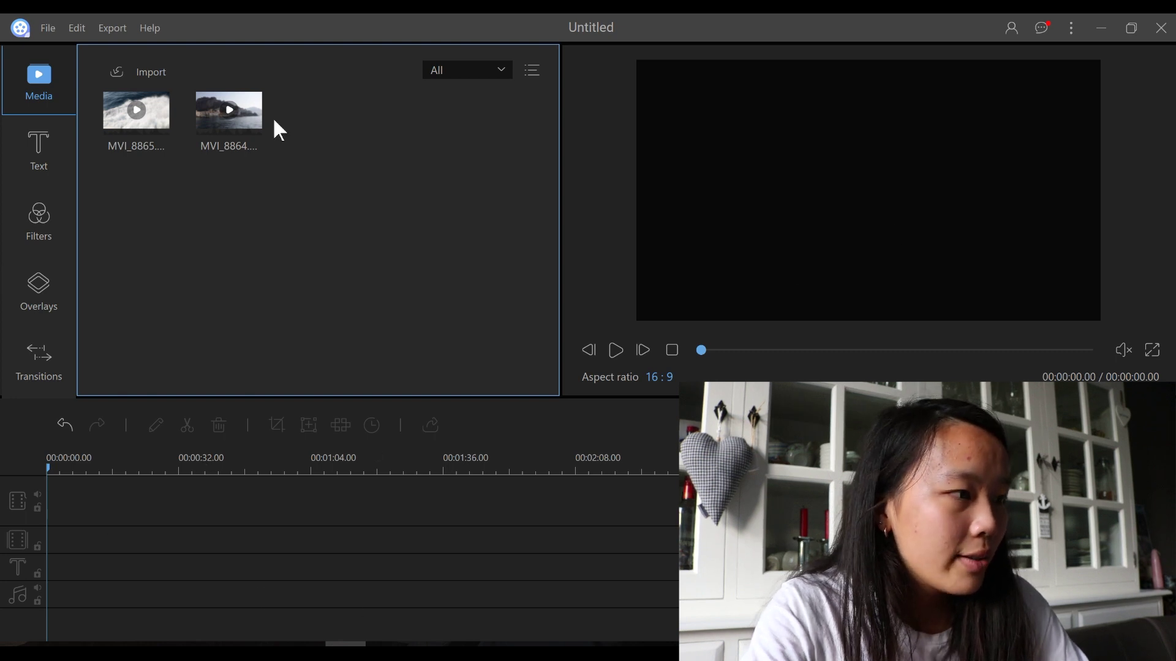
pyautogui.click(32, 136)
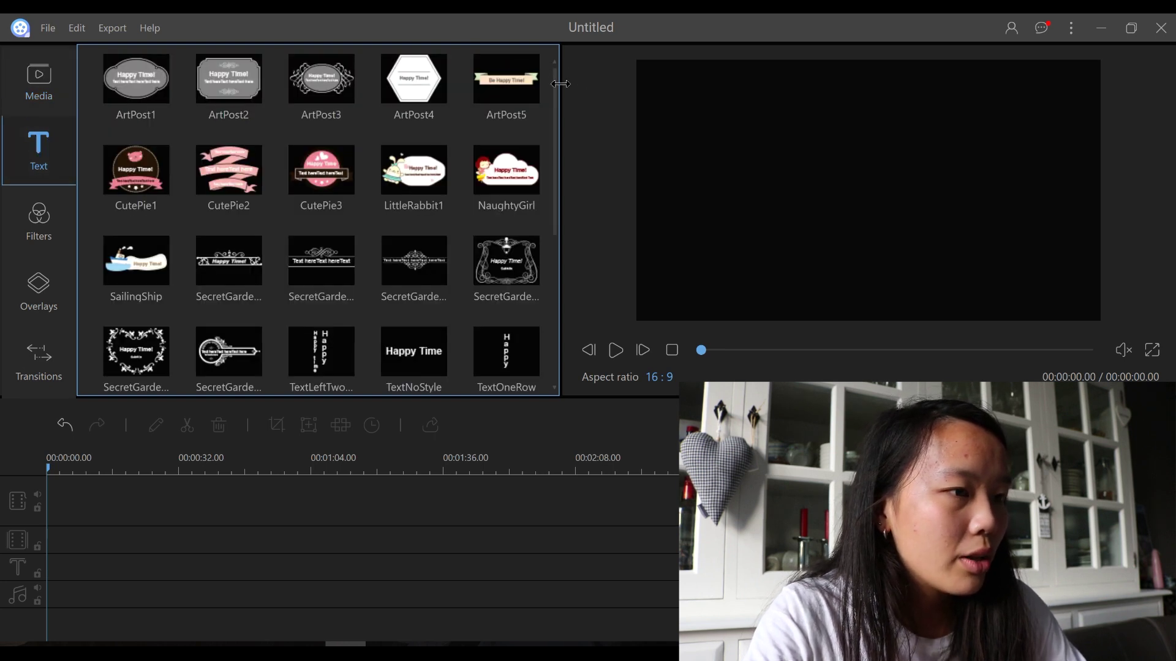
pyautogui.moveTo(554, 75)
pyautogui.mouseDown()
pyautogui.moveTo(543, 207)
pyautogui.moveTo(556, 63)
pyautogui.mouseUp()
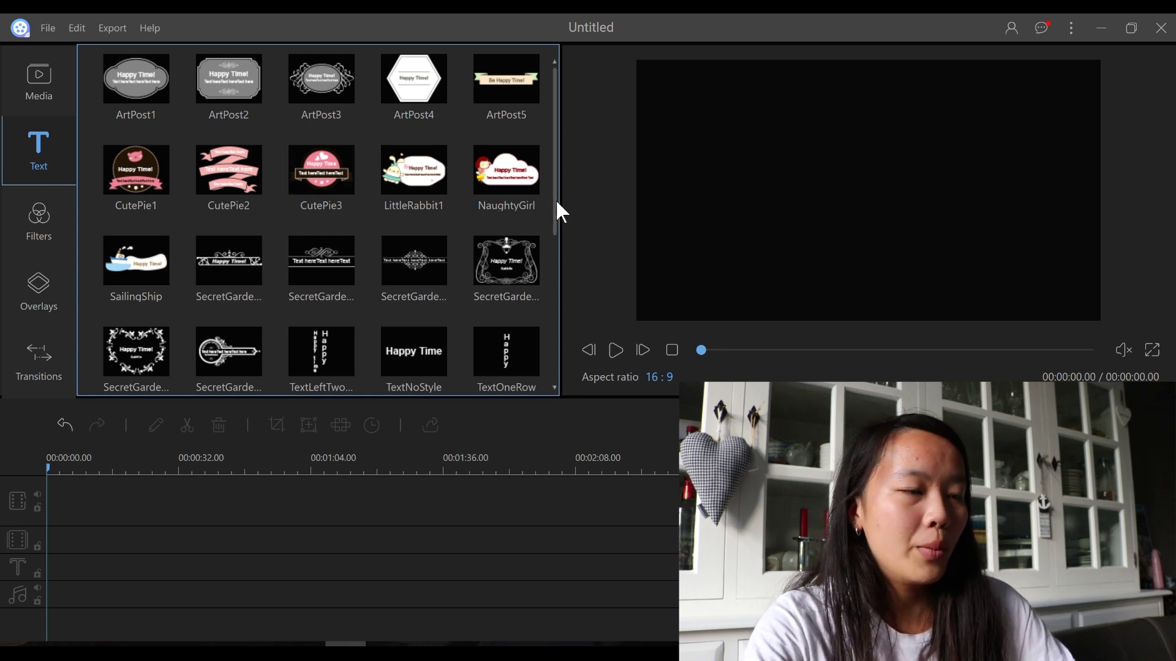
pyautogui.moveTo(556, 200); pyautogui.dragTo(556, 332)
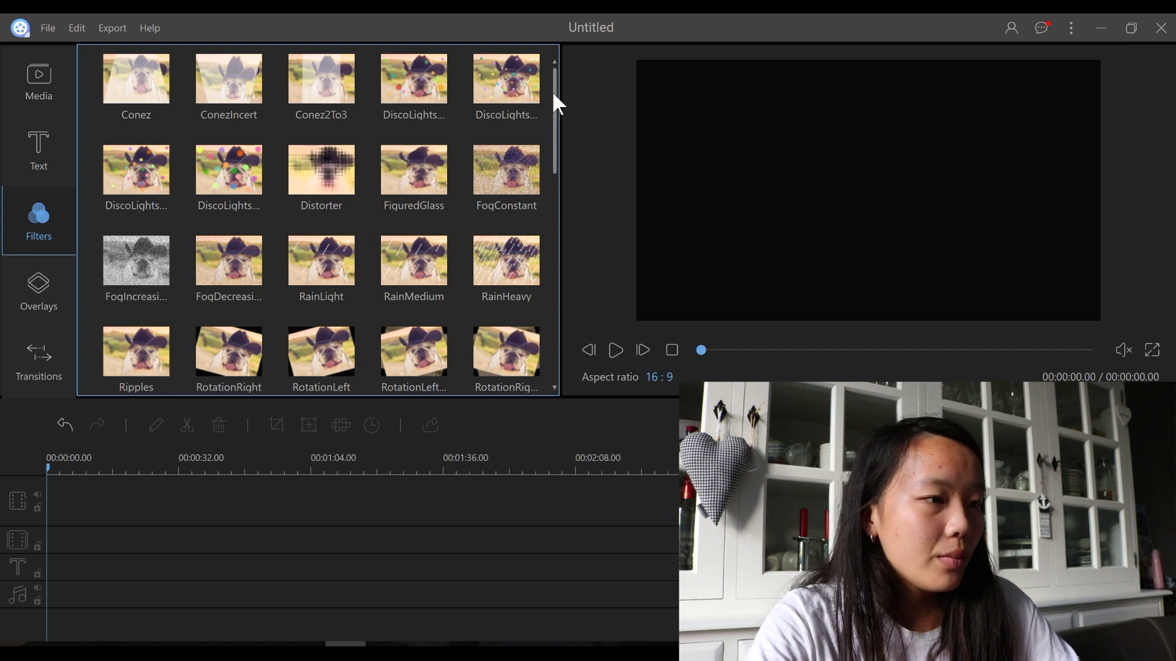
# Step: Scroll the filter library from DiscoLights and Rain down through Emboss, Sketch and OilPainting
pyautogui.moveTo(553, 90); pyautogui.dragTo(547, 141)
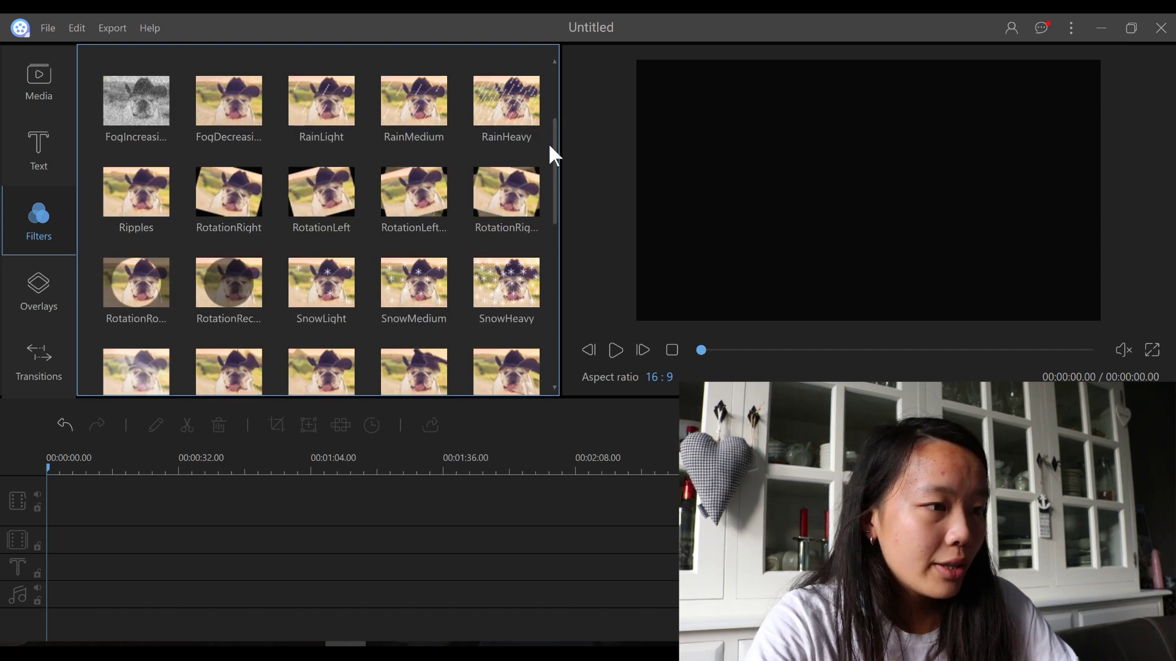
pyautogui.scroll(1, 549, 142)
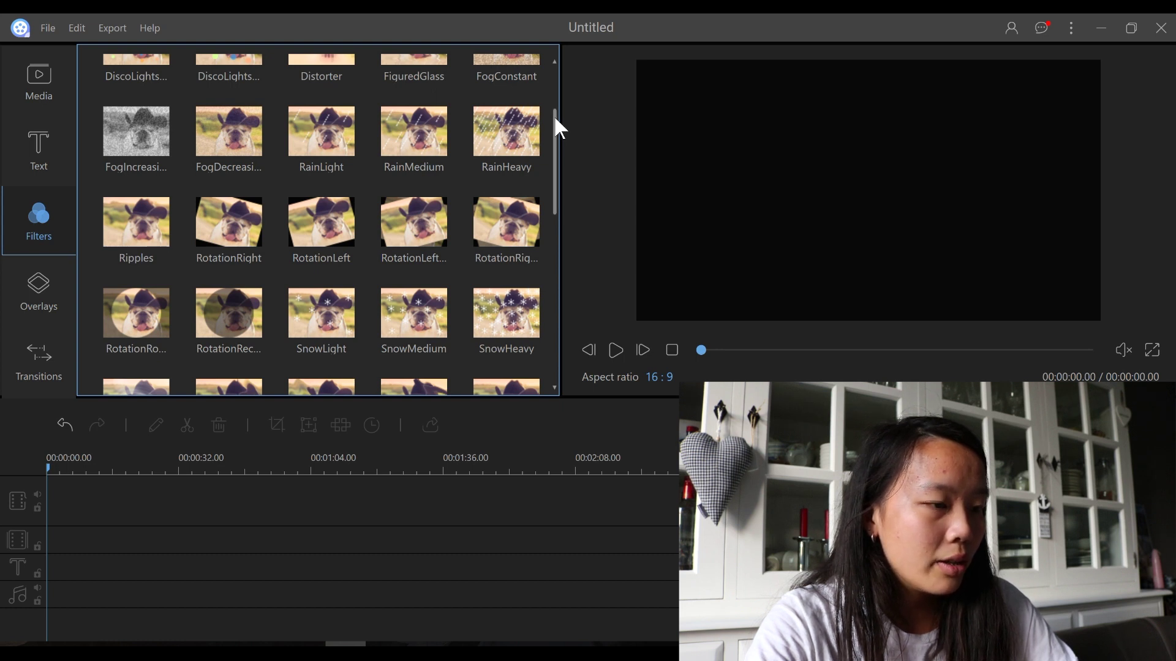
pyautogui.moveTo(555, 119); pyautogui.dragTo(543, 236)
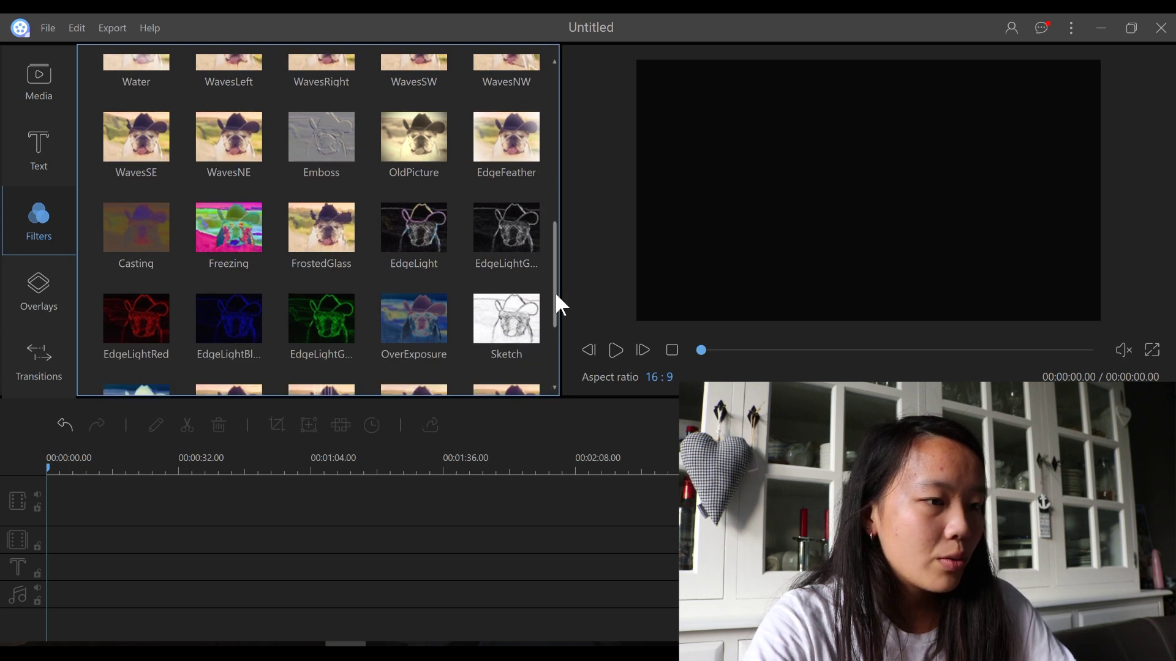
pyautogui.moveTo(555, 291); pyautogui.dragTo(578, 365)
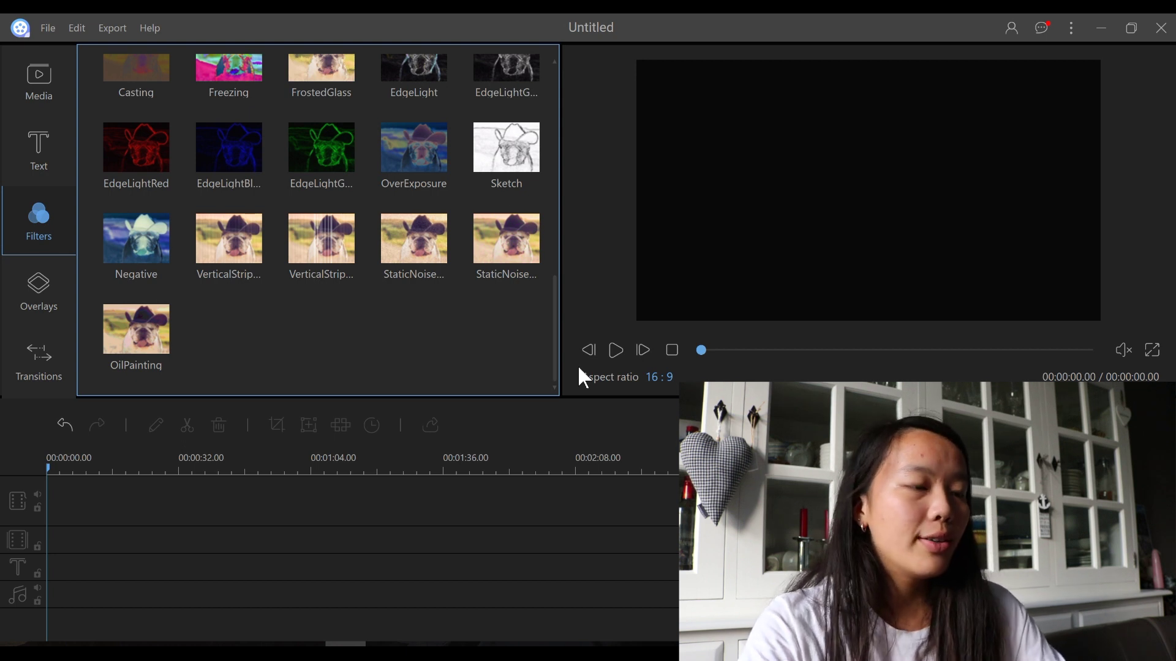
# Step: Browse the Overlays gallery of decorative frames down to Overlay26, then return to the top
pyautogui.click(30, 292)
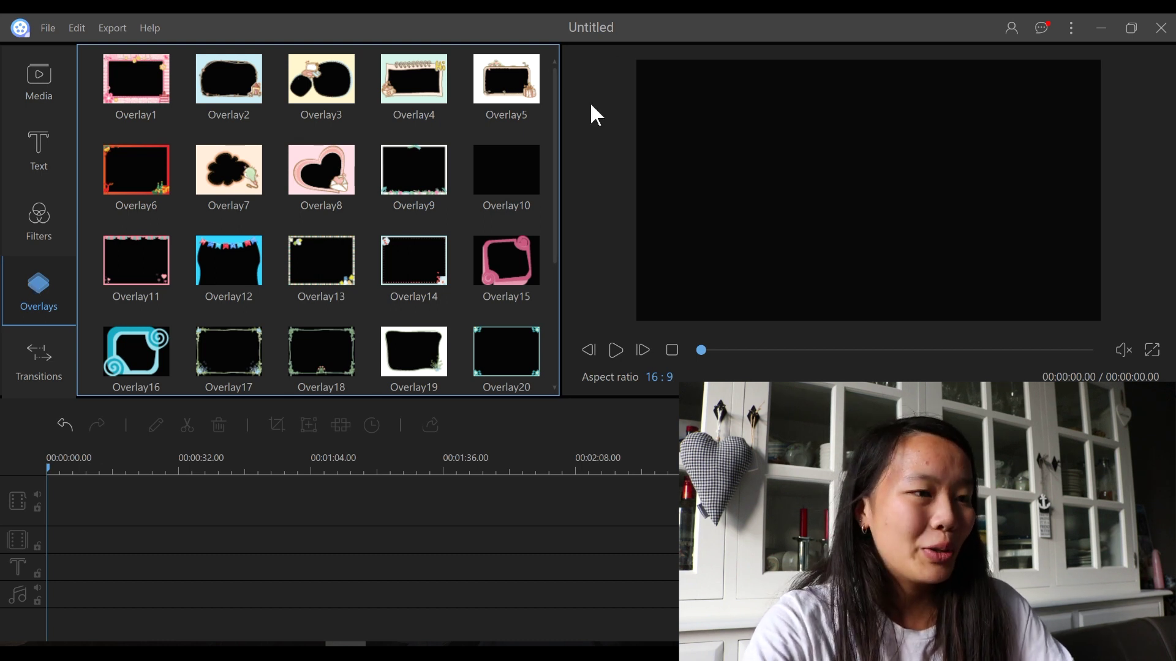
pyautogui.moveTo(556, 87); pyautogui.dragTo(552, 174)
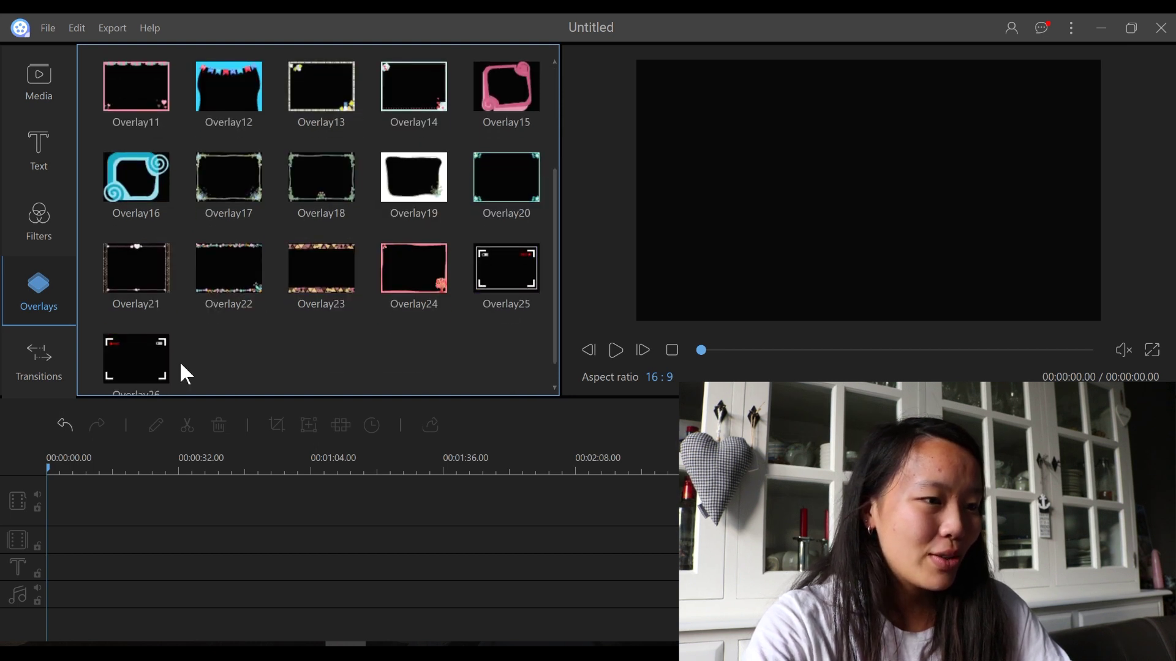
pyautogui.moveTo(552, 318); pyautogui.dragTo(556, 212)
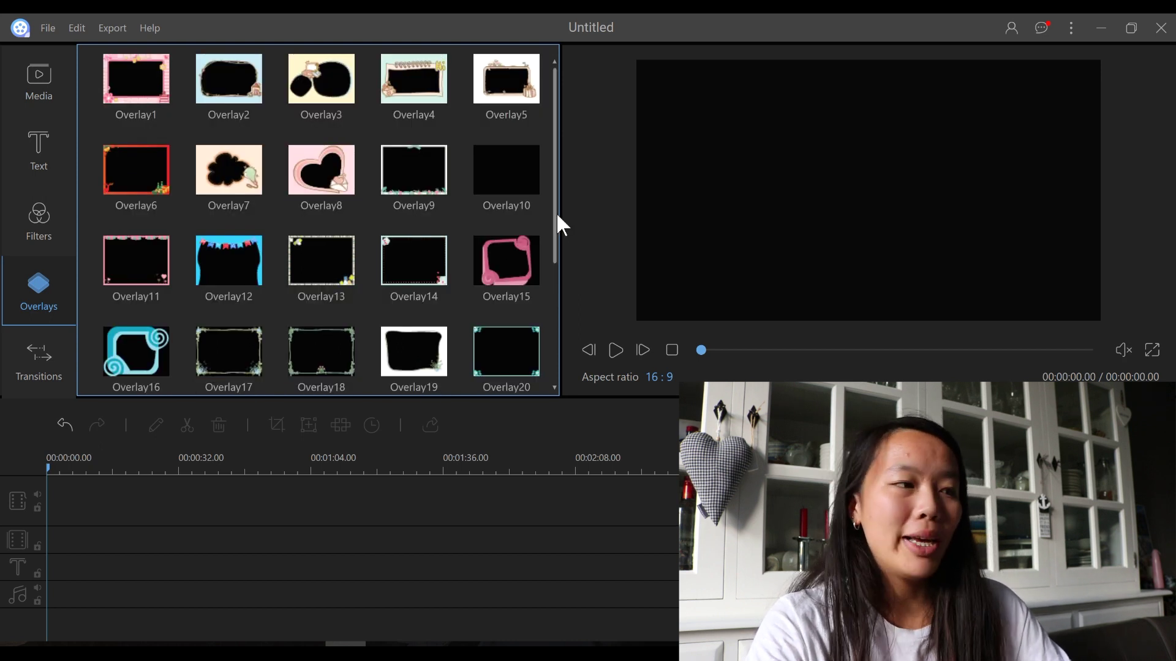
# Step: Browse the transition thumbnails to the bottom, then return to the media library with MVI_8864 and MVI_8865
pyautogui.click(60, 354)
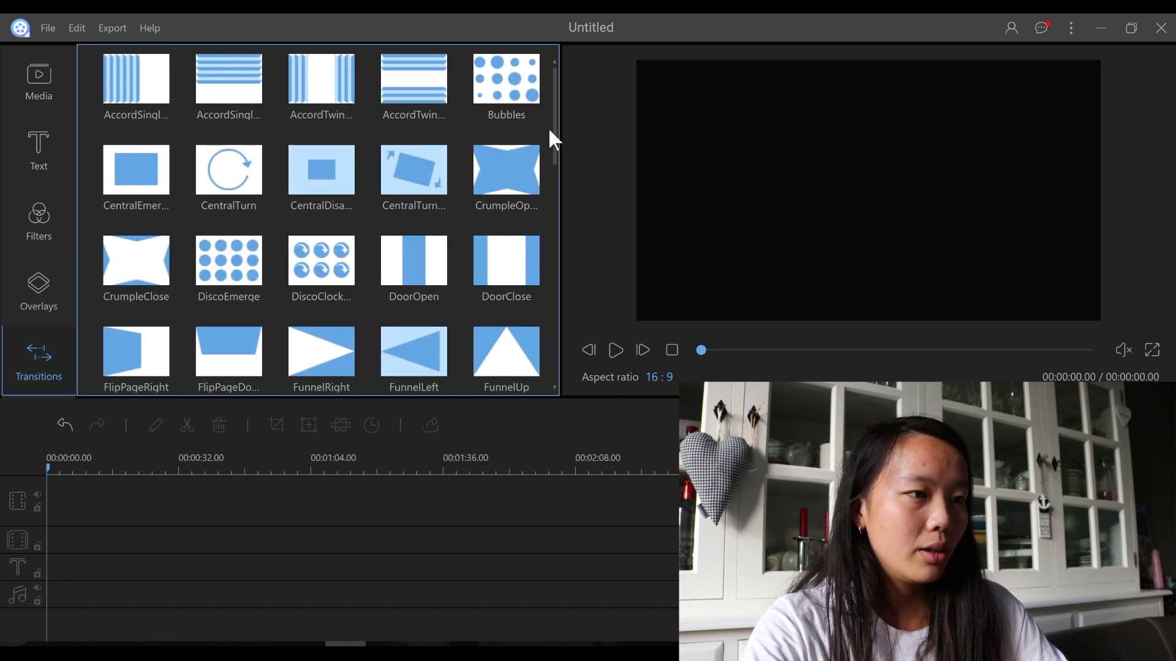
pyautogui.moveTo(552, 129); pyautogui.dragTo(541, 221)
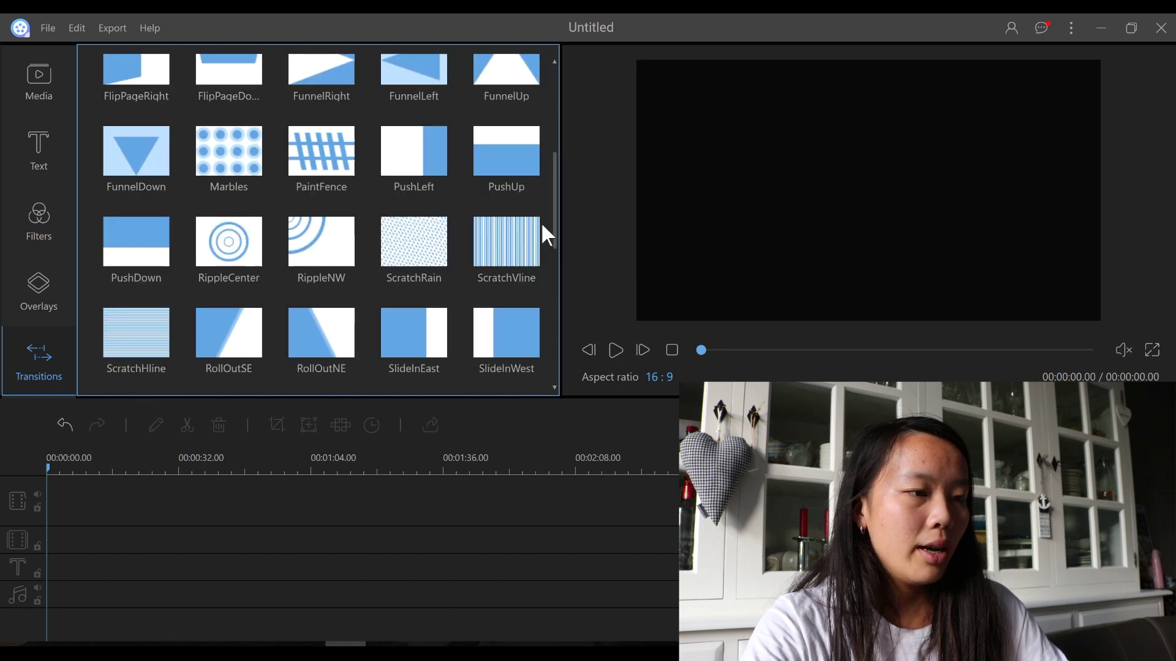
pyautogui.scroll(-3, 541, 222)
pyautogui.scroll(-1, 517, 312)
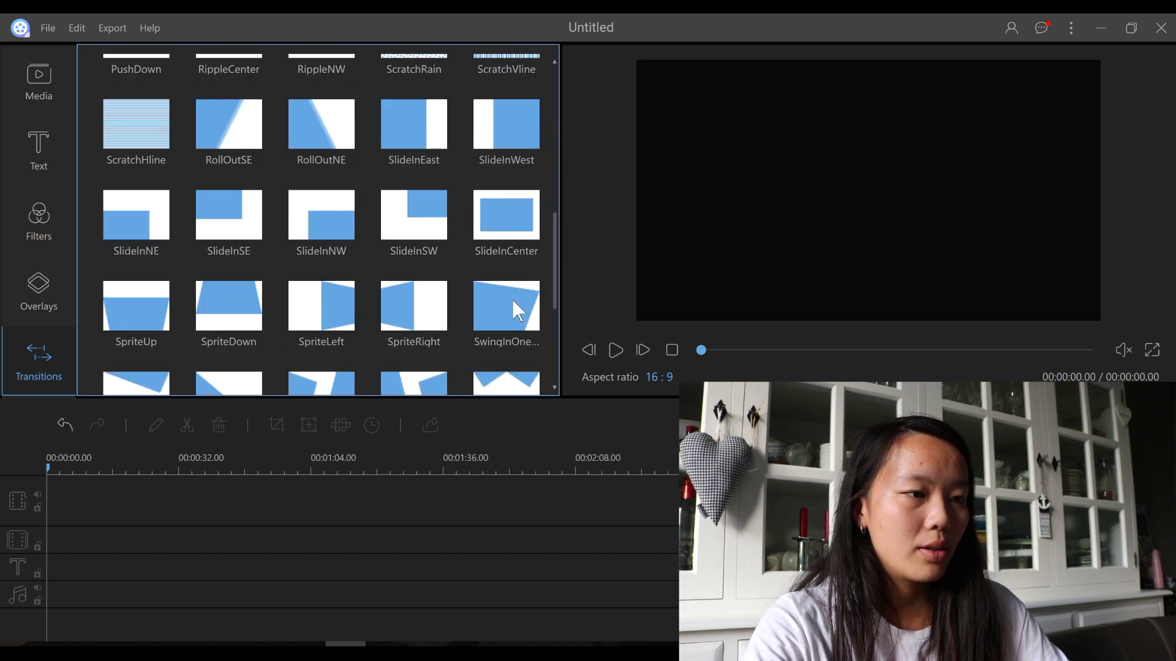
pyautogui.scroll(-4, 517, 312)
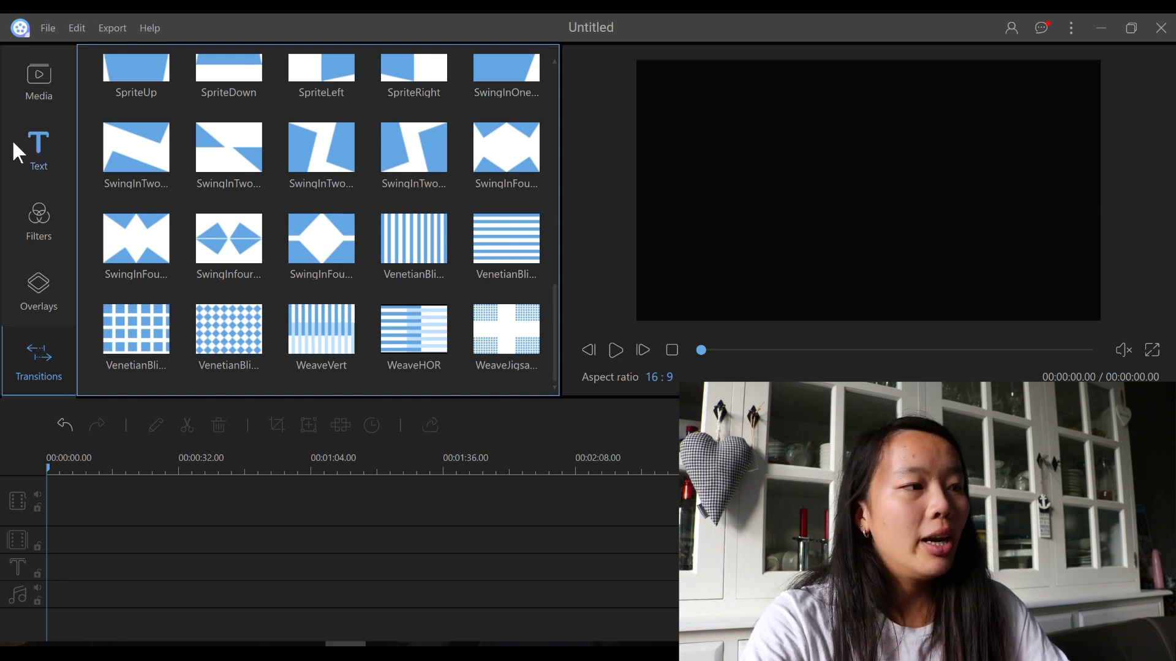
pyautogui.click(39, 79)
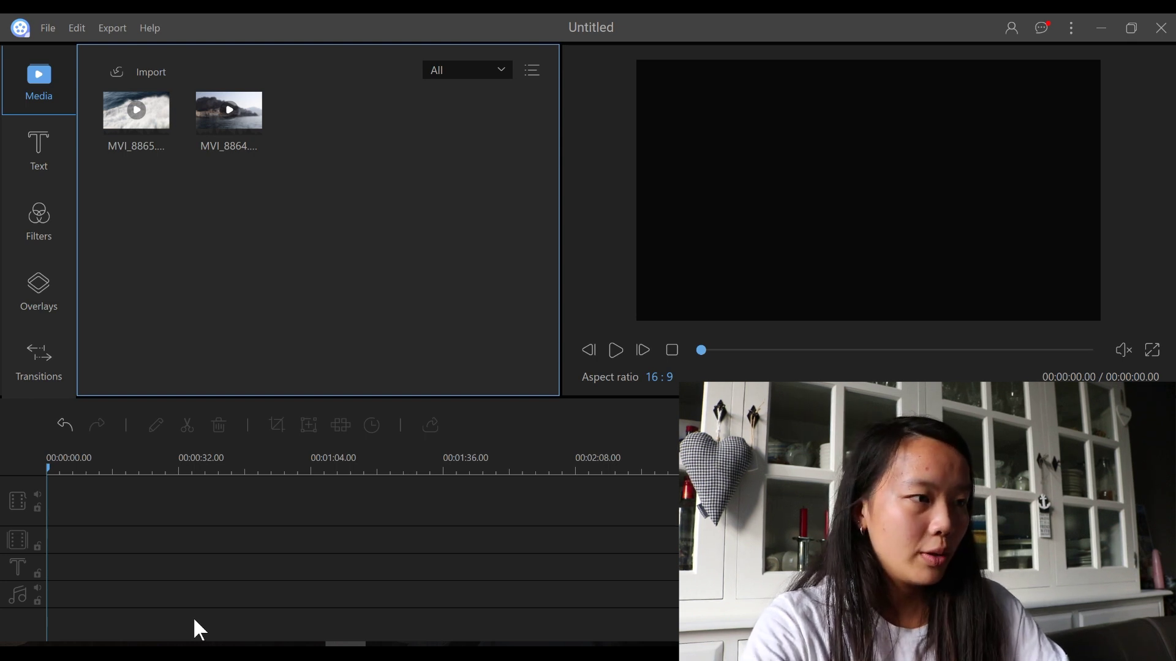
# Step: Place MVI_8864 (harbour town) then MVI_8865 (sea waves) on the video track and select the first clip
pyautogui.moveTo(229, 113); pyautogui.dragTo(153, 245)
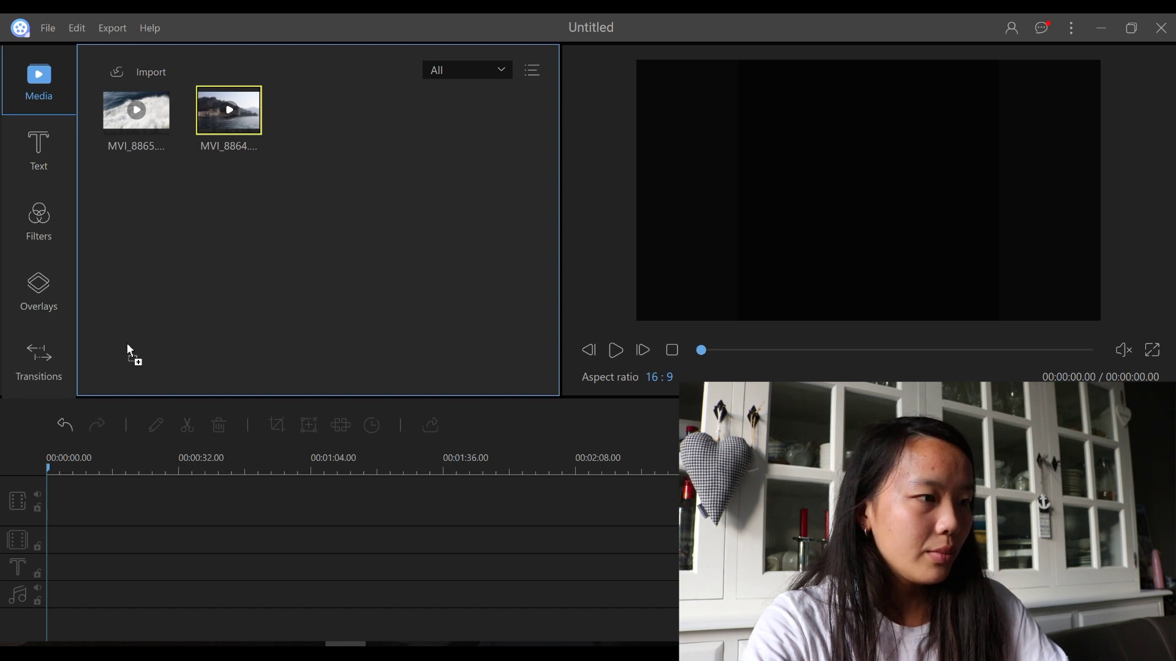
pyautogui.moveTo(127, 343); pyautogui.dragTo(74, 501)
pyautogui.moveTo(136, 110); pyautogui.dragTo(127, 510)
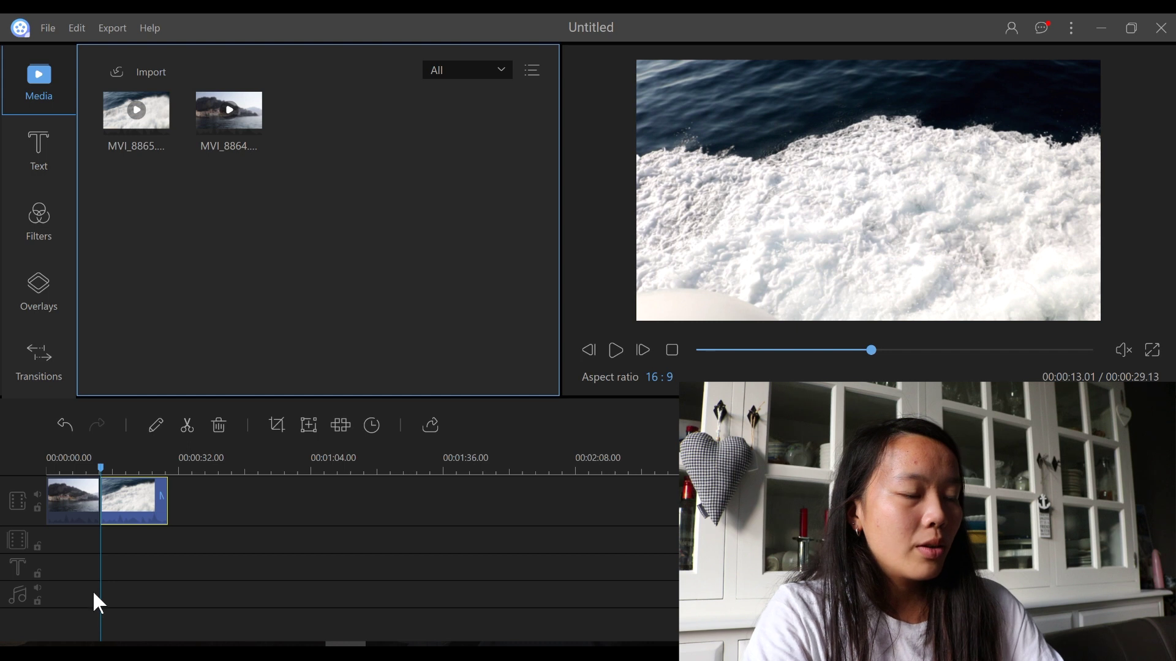
pyautogui.click(71, 499)
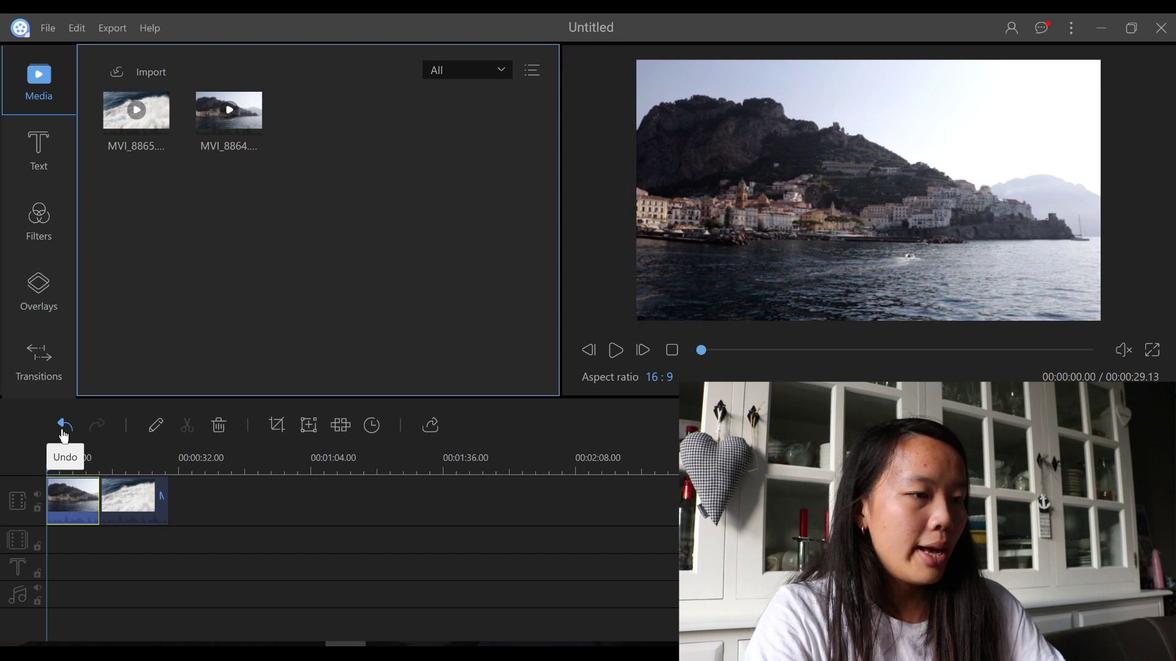
# Step: Review the first clip's video settings and its Audio volume and fades, then close the panel unchanged
pyautogui.click(156, 425)
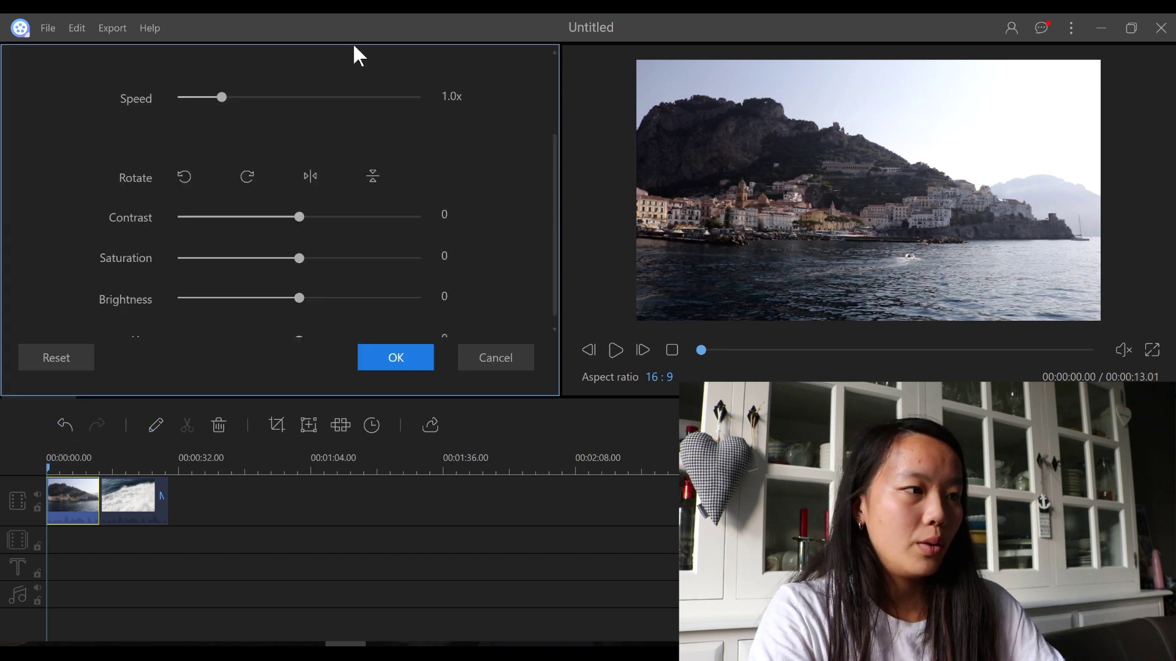
pyautogui.scroll(3, 554, 125)
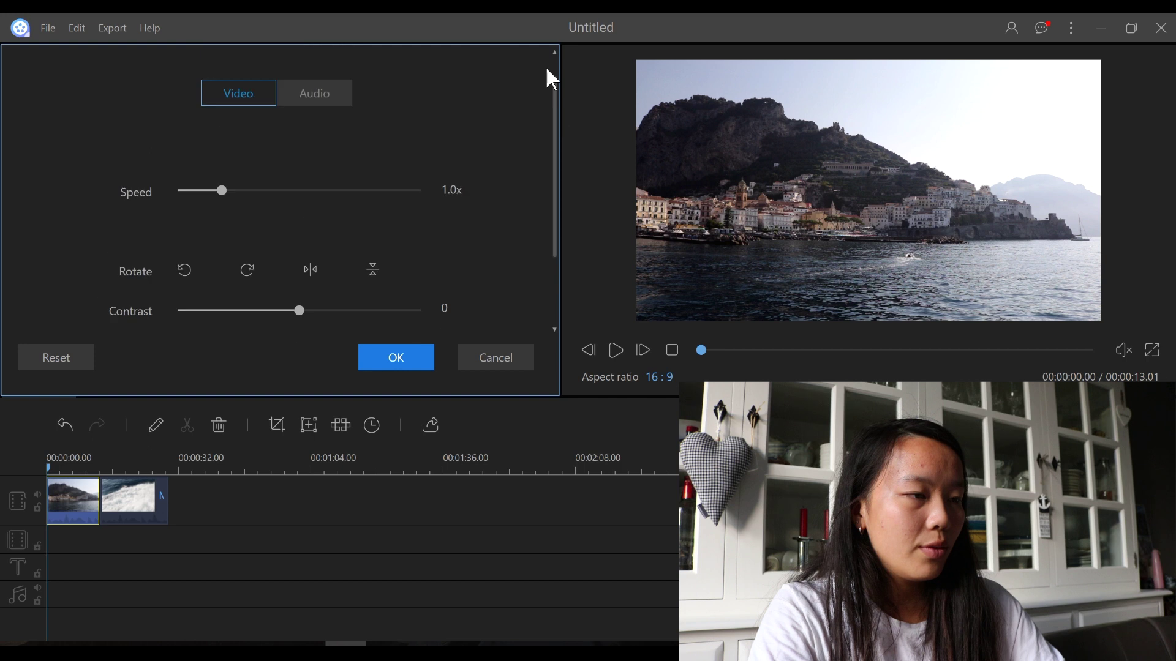
pyautogui.scroll(-3, 197, 136)
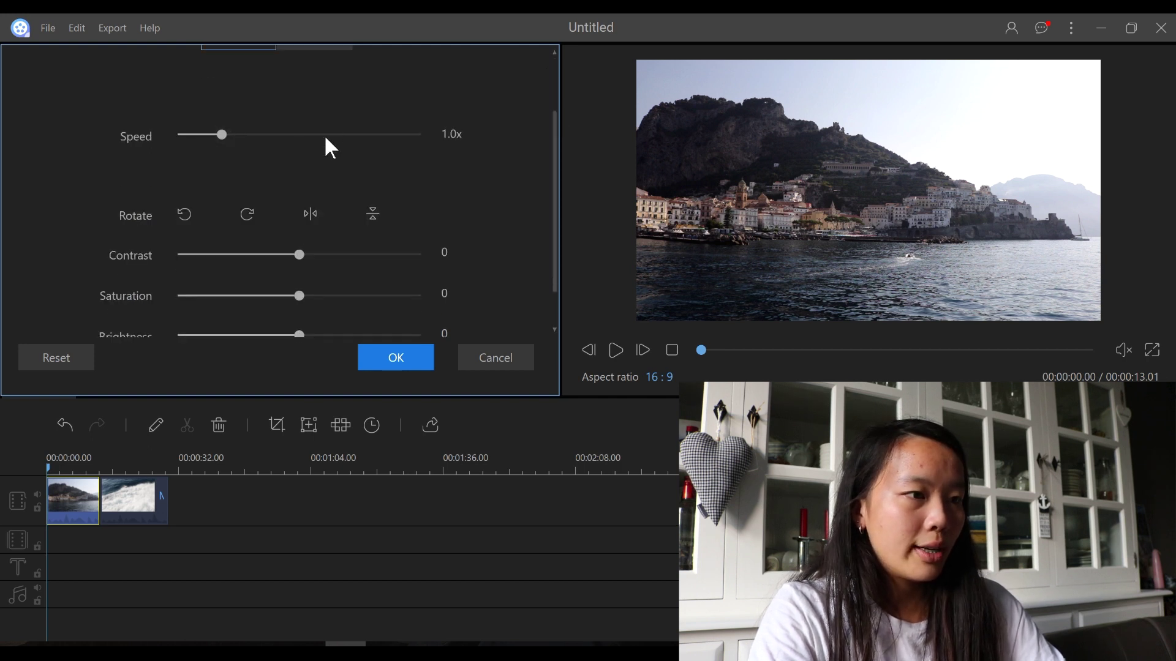
pyautogui.scroll(-1, 512, 171)
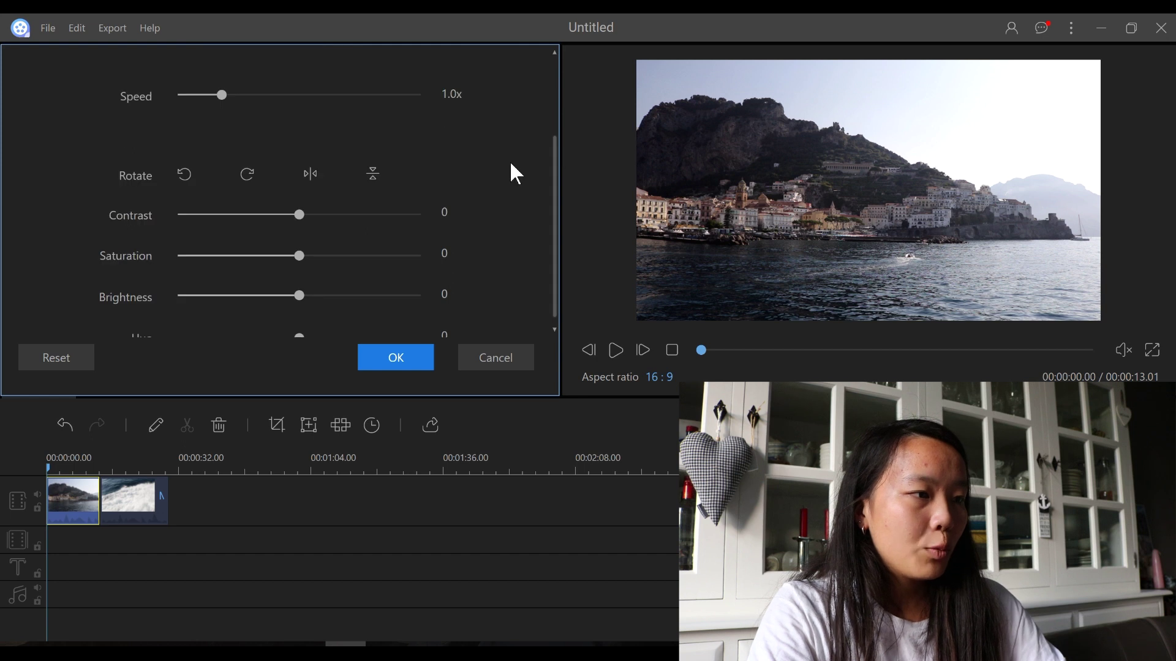
pyautogui.scroll(-1, 190, 169)
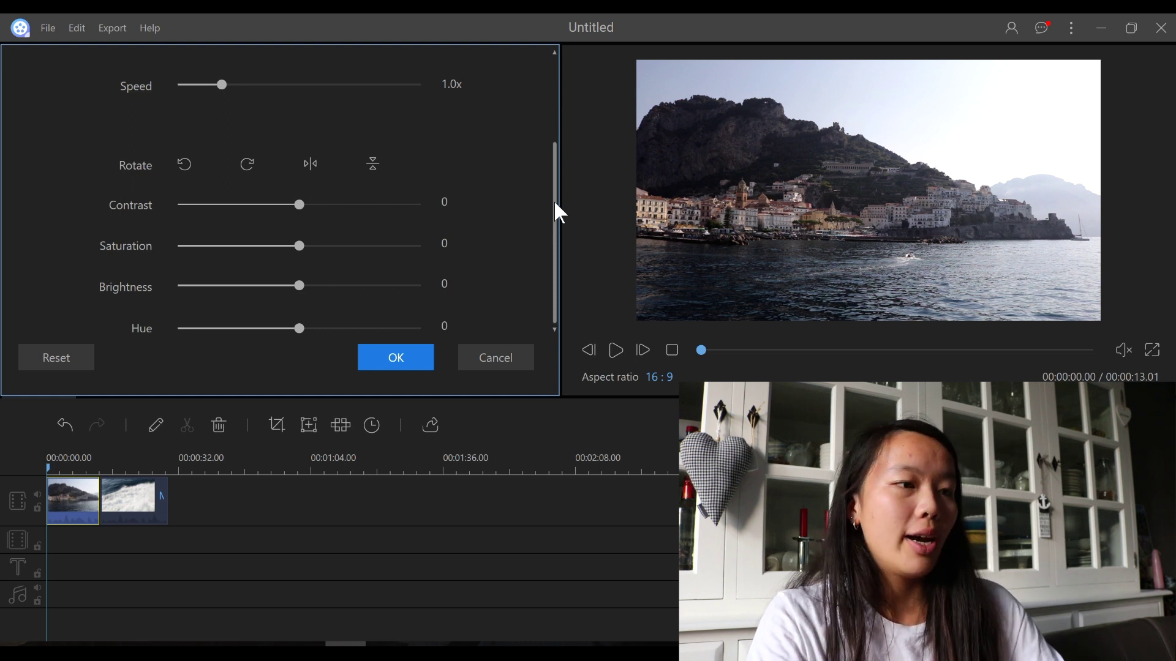
pyautogui.moveTo(555, 205); pyautogui.dragTo(549, 77)
pyautogui.click(346, 120)
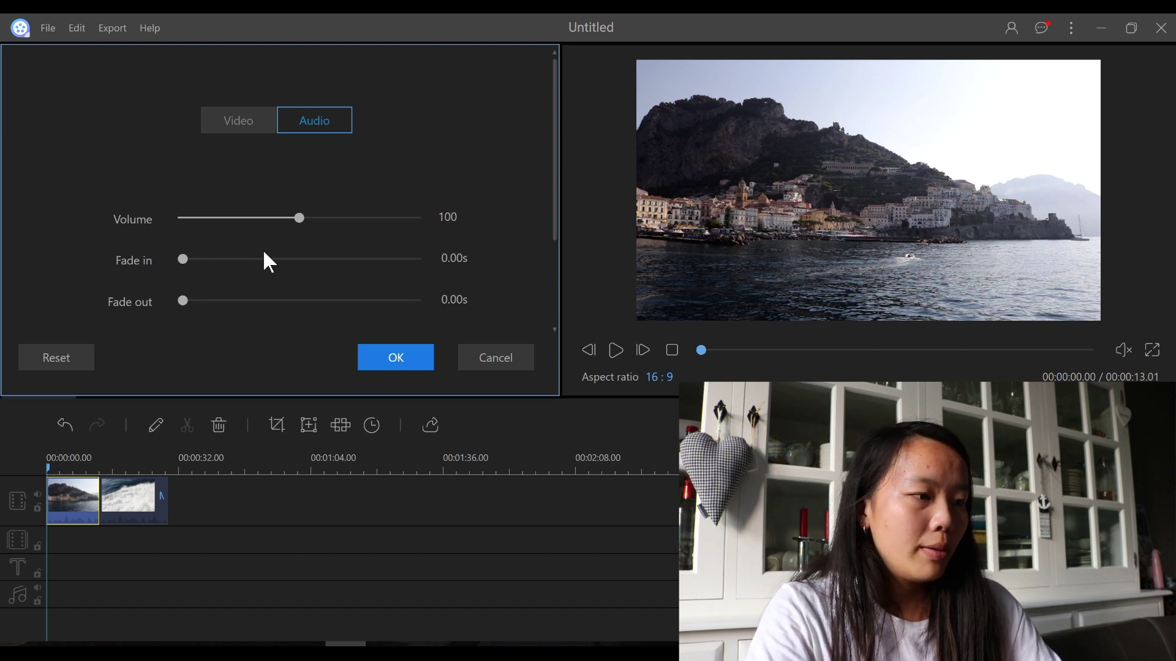
pyautogui.press('Escape')
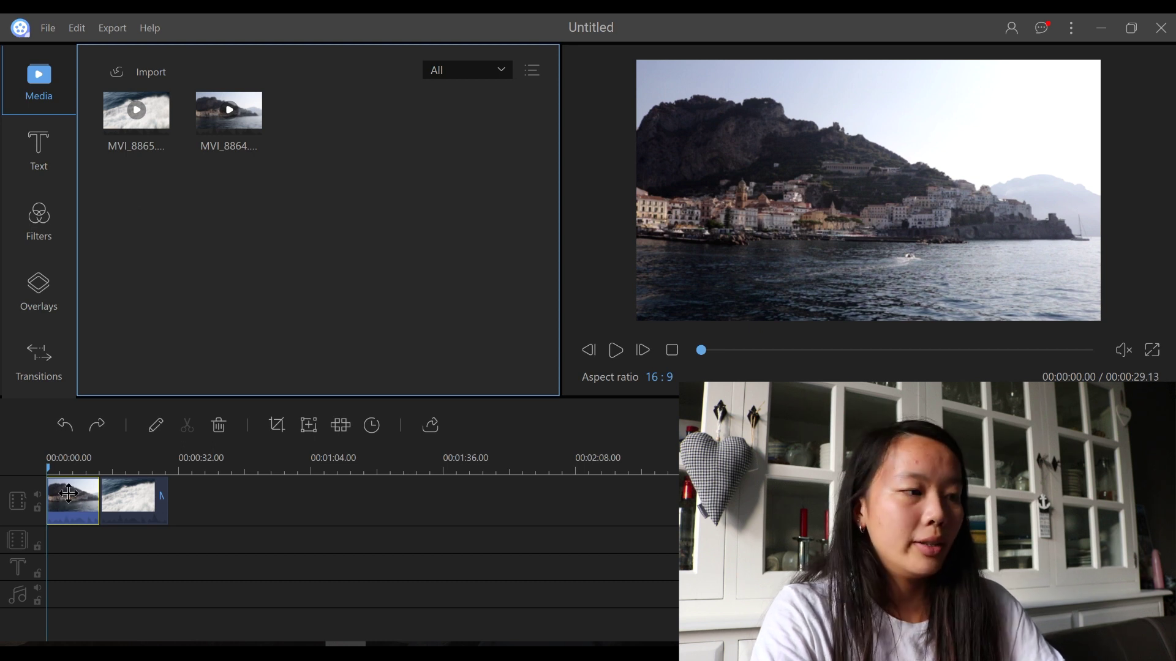
# Step: Split the coastline clip at about 00:00:05 and delete the remainder, leaving a 00:00:21.15 project
pyautogui.moveTo(47, 469); pyautogui.dragTo(67, 466)
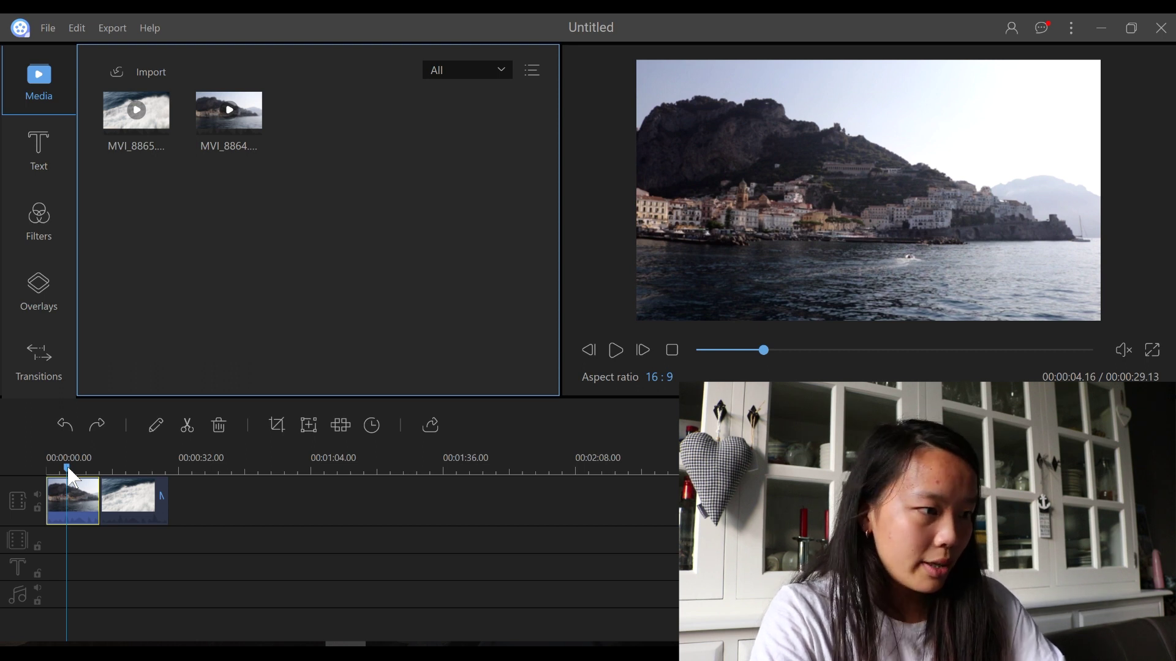
pyautogui.click(186, 425)
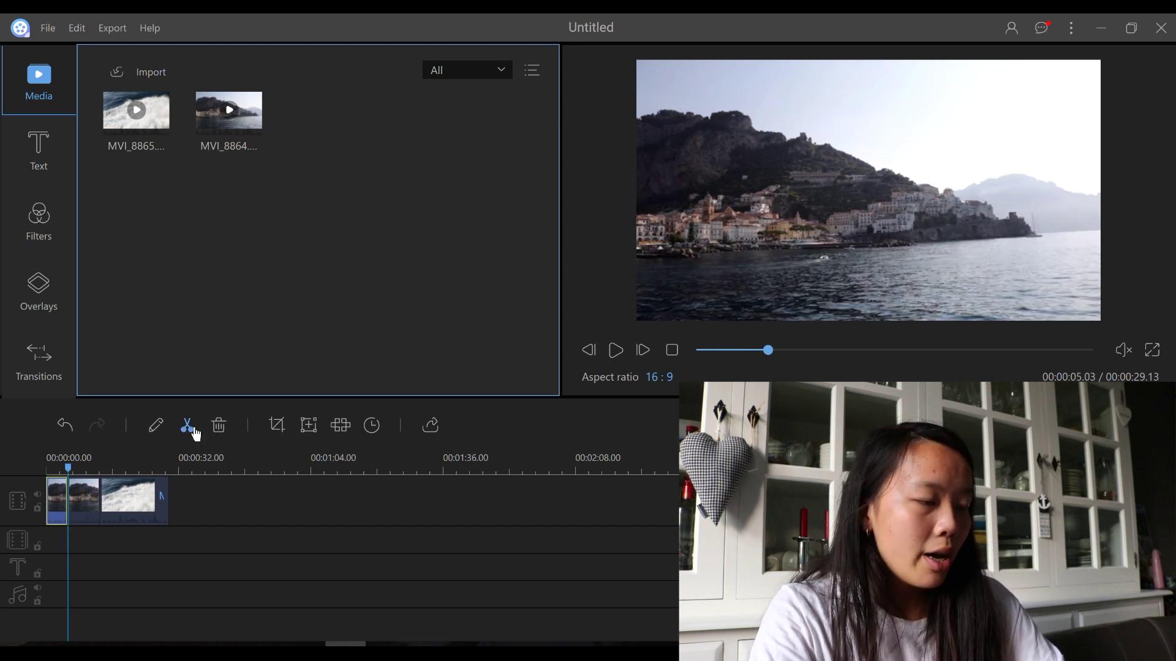
pyautogui.click(79, 500)
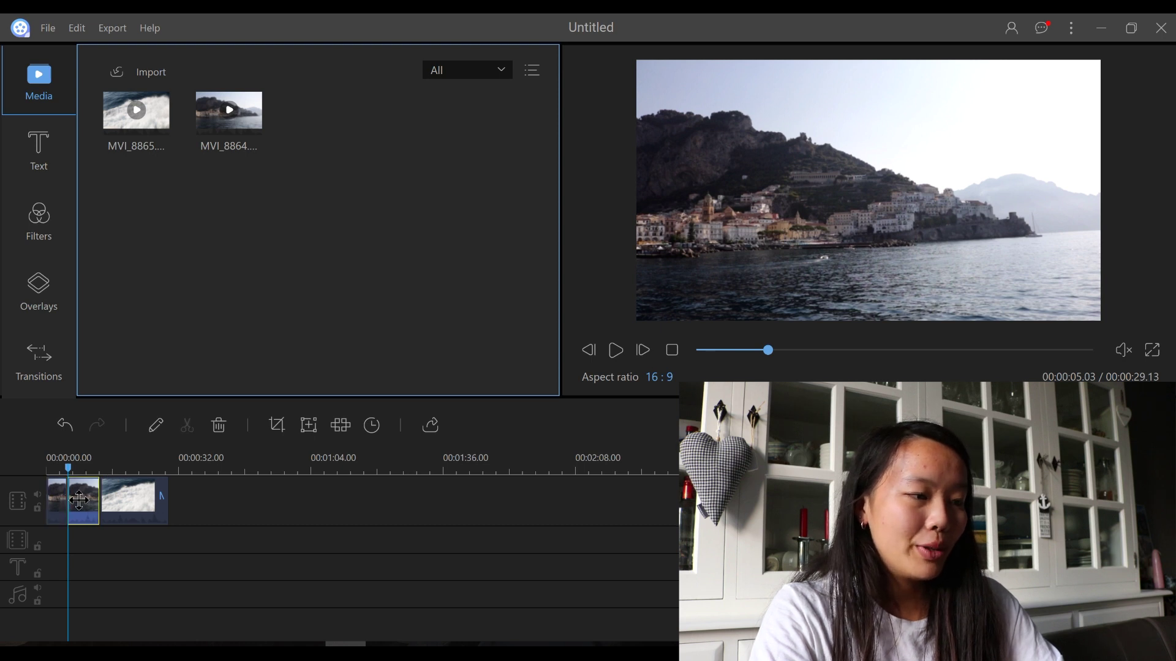
pyautogui.click(218, 429)
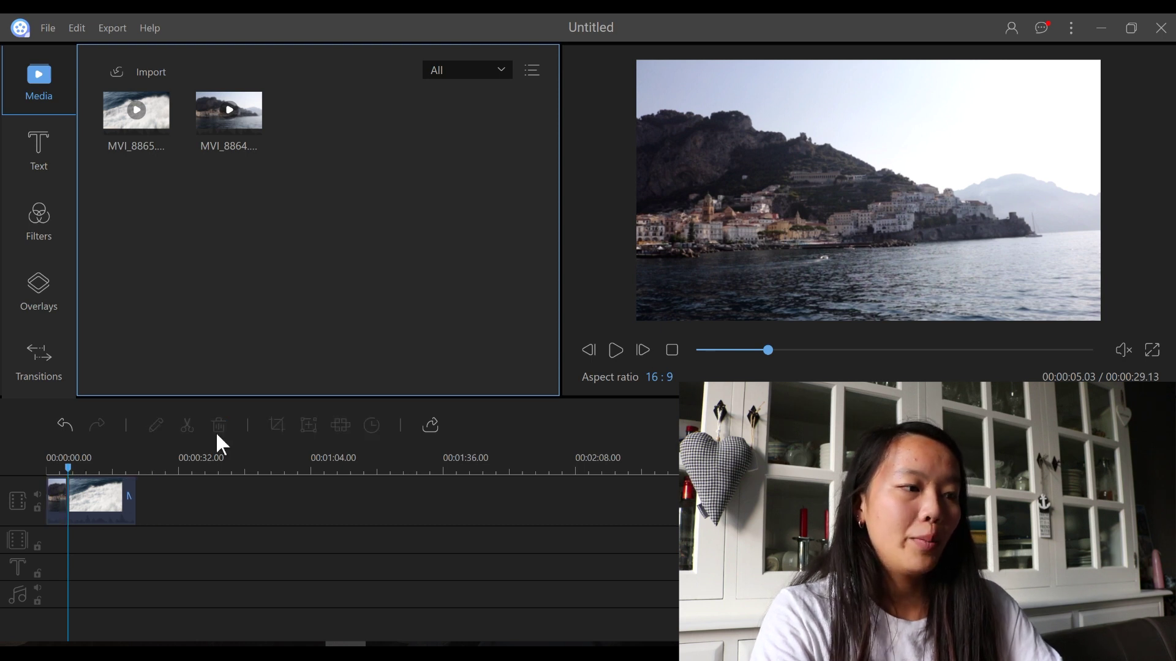
pyautogui.click(111, 492)
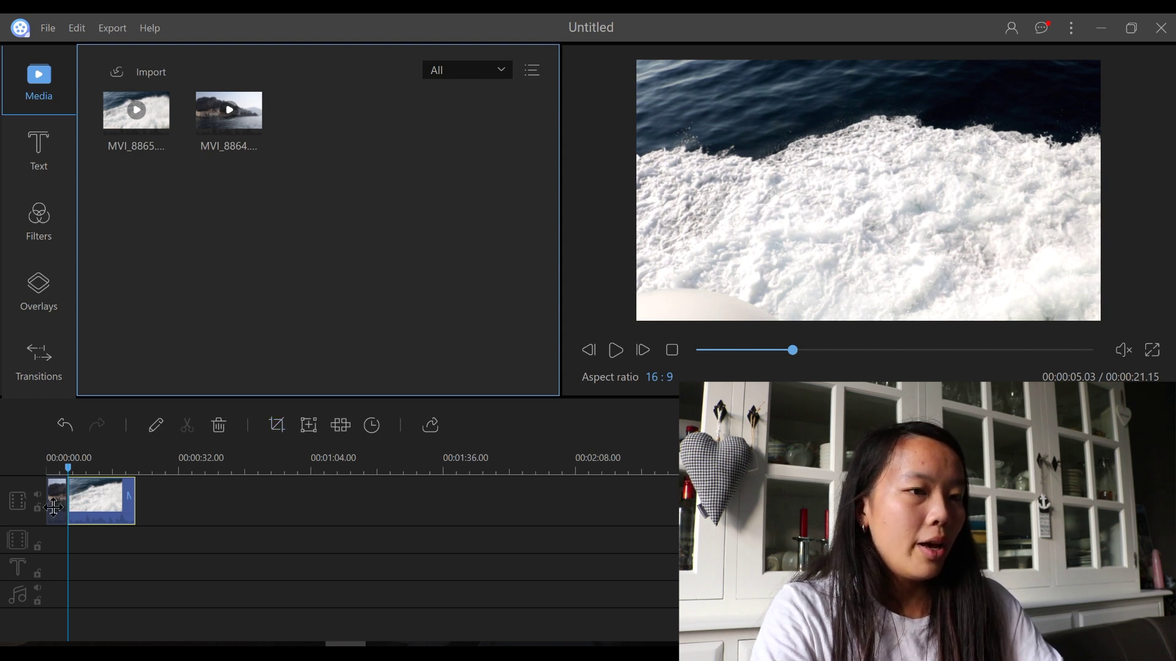
# Step: In the first clip's Crop settings, drag the bottom-left handle up and right to trim those edges
pyautogui.doubleClick(54, 508)
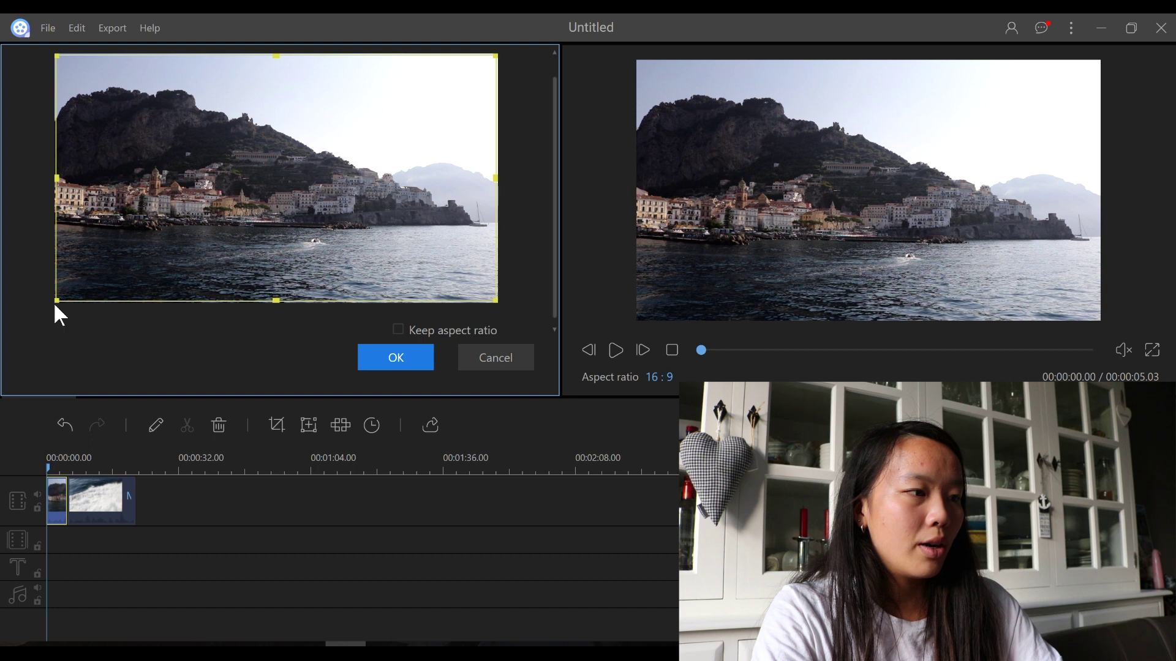
pyautogui.moveTo(55, 303); pyautogui.dragTo(80, 280)
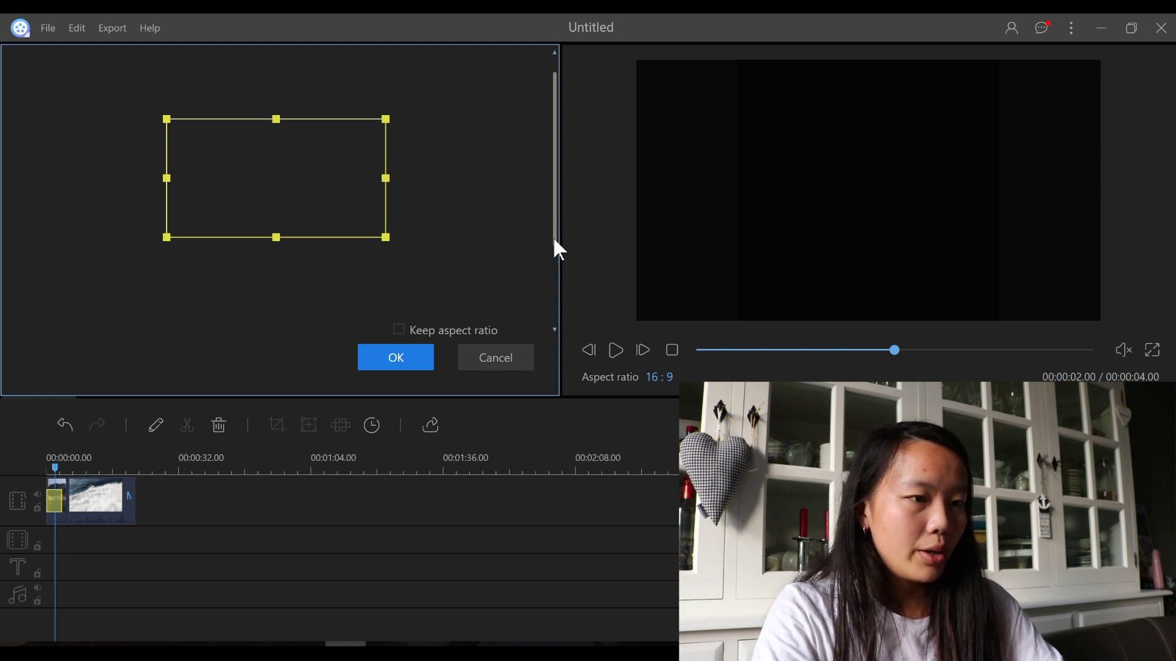
# Step: Confirm the crop, then play and pause the preview to check the cropped coastline clip
pyautogui.press('Escape')
pyautogui.click(610, 358)
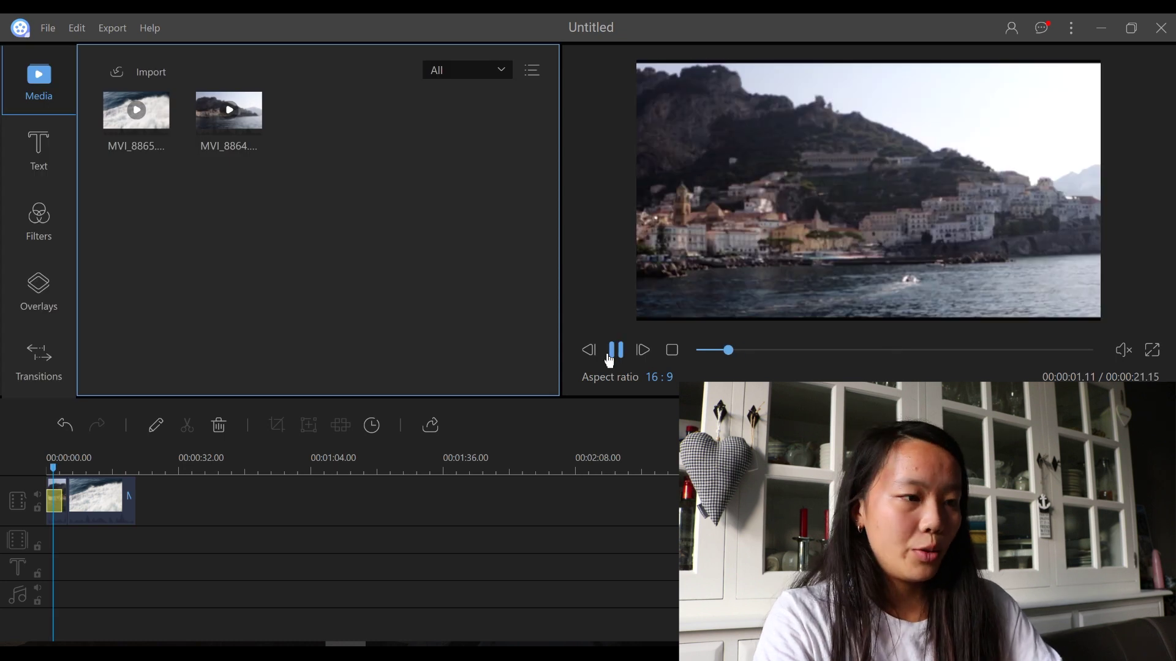
pyautogui.click(610, 358)
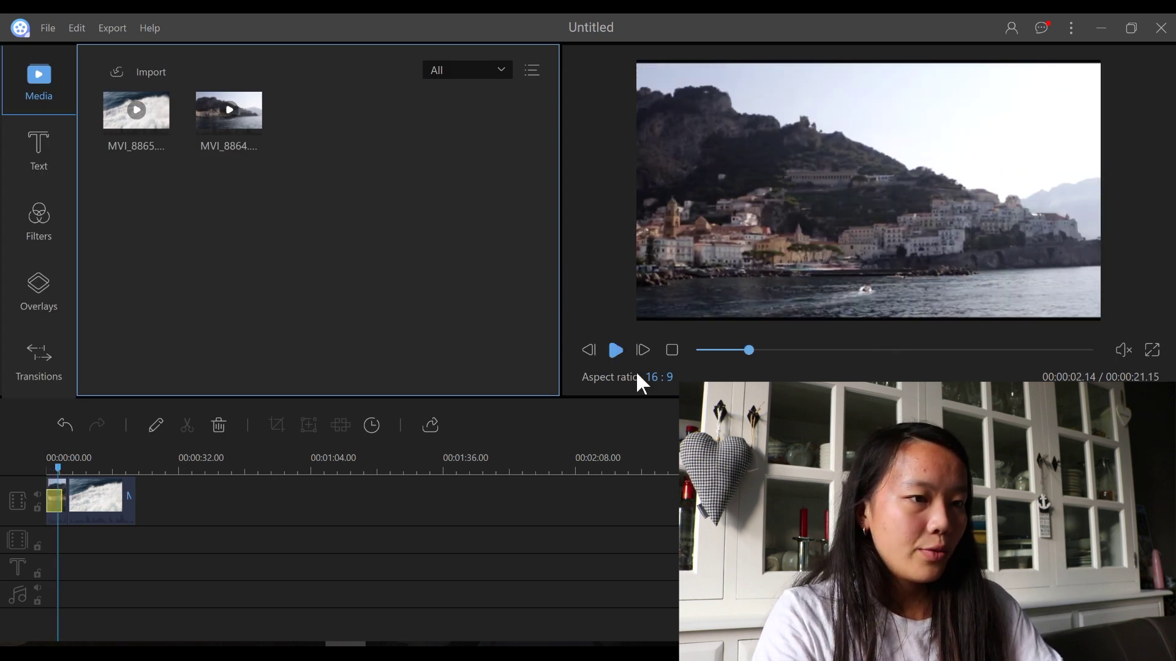
# Step: Give the waves clip a mosaic box in the frame's upper right with Percent set to 1
pyautogui.click(61, 512)
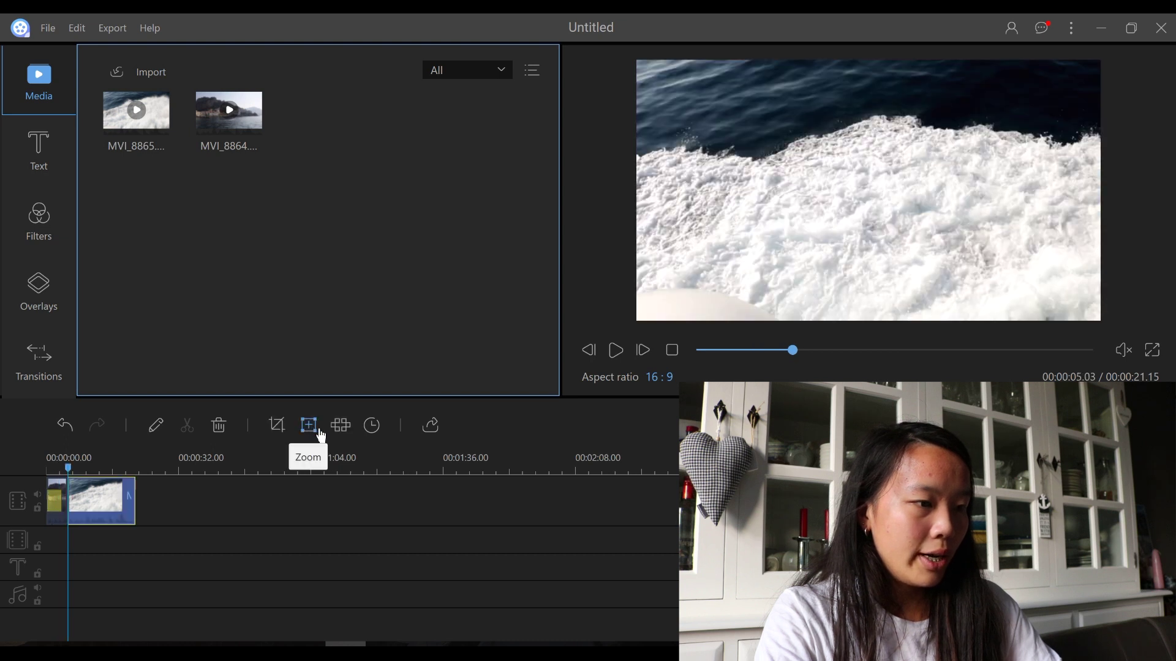
pyautogui.click(341, 426)
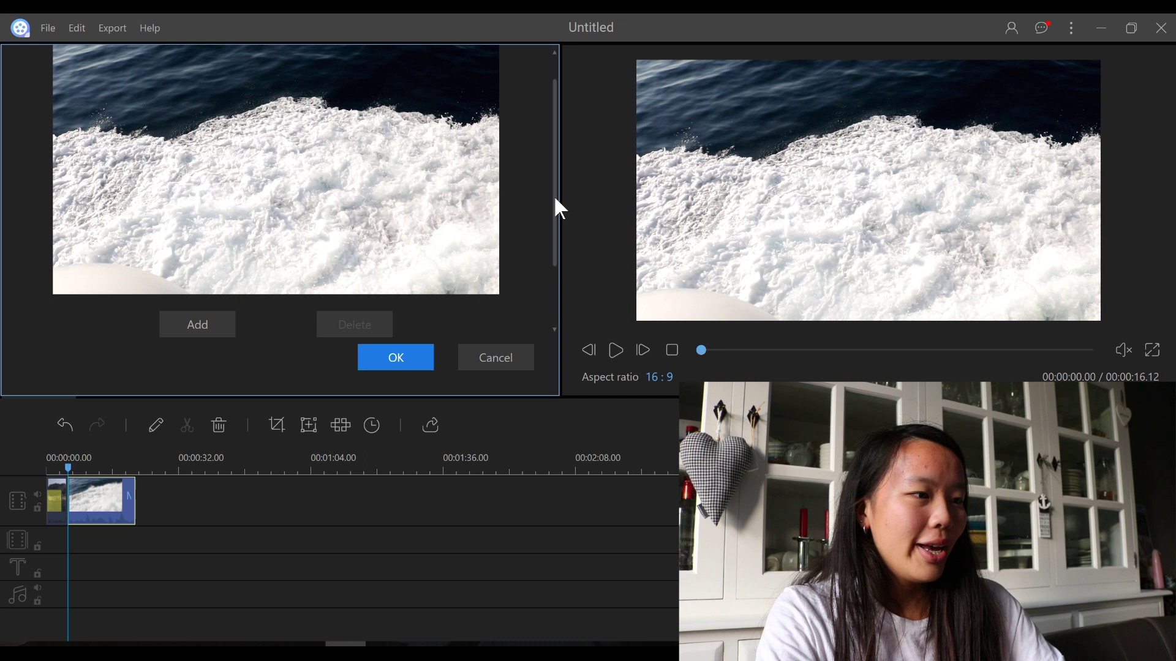
pyautogui.click(188, 332)
pyautogui.moveTo(260, 179); pyautogui.dragTo(384, 139)
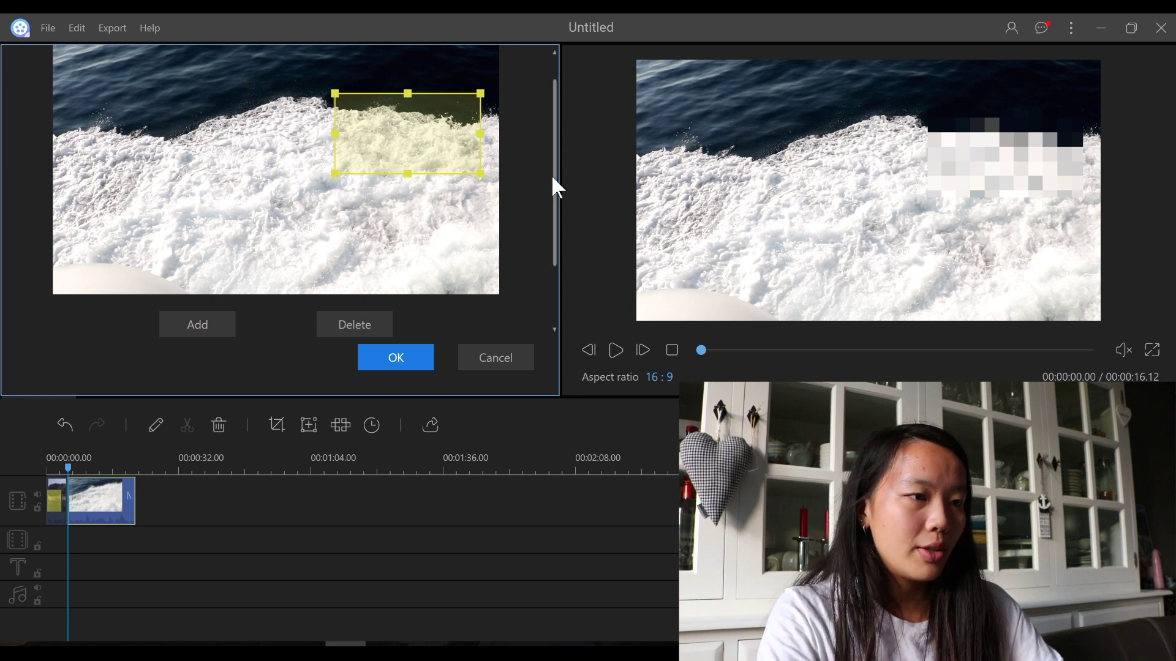
pyautogui.scroll(-2, 237, 307)
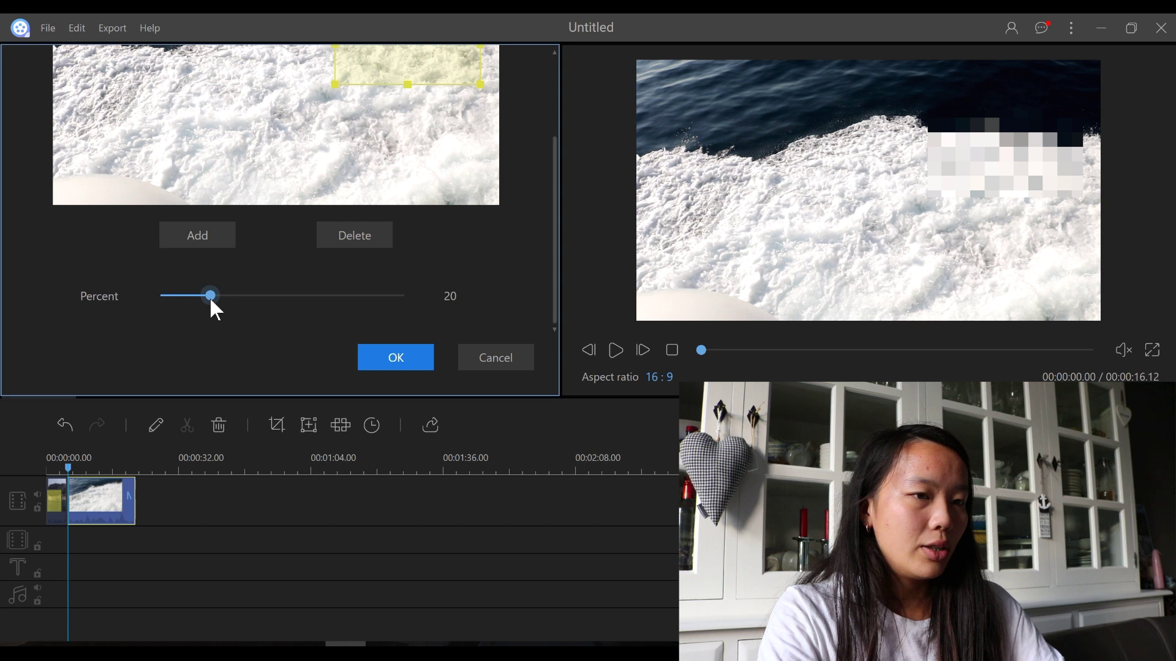
pyautogui.moveTo(210, 299); pyautogui.dragTo(153, 306)
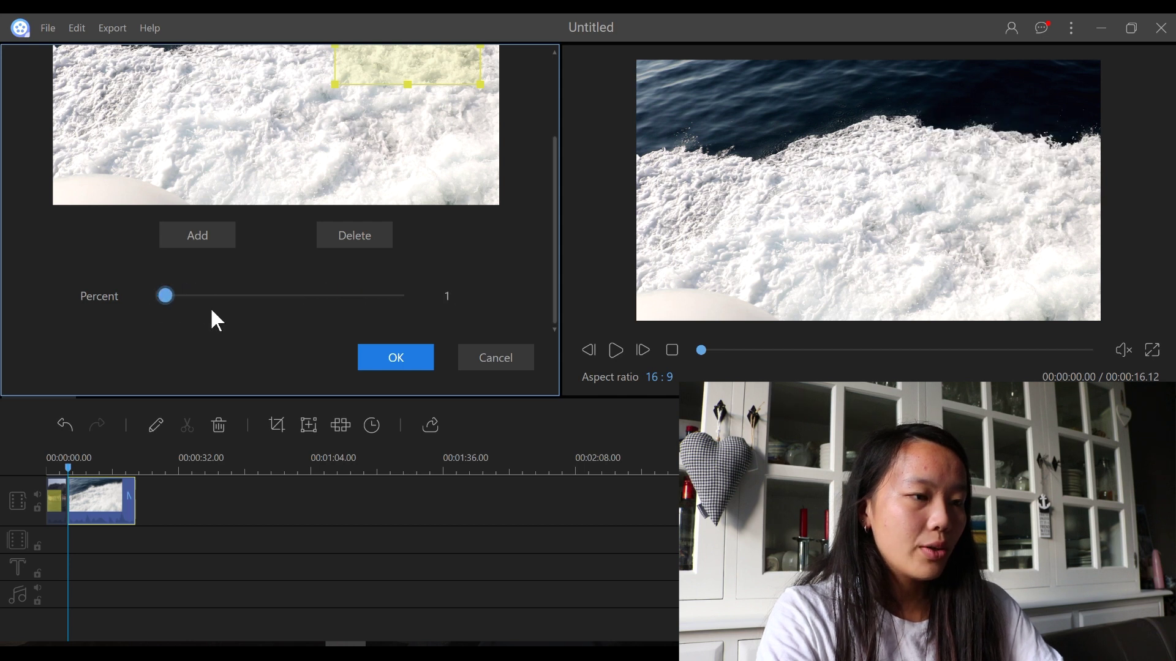
pyautogui.press('Return')
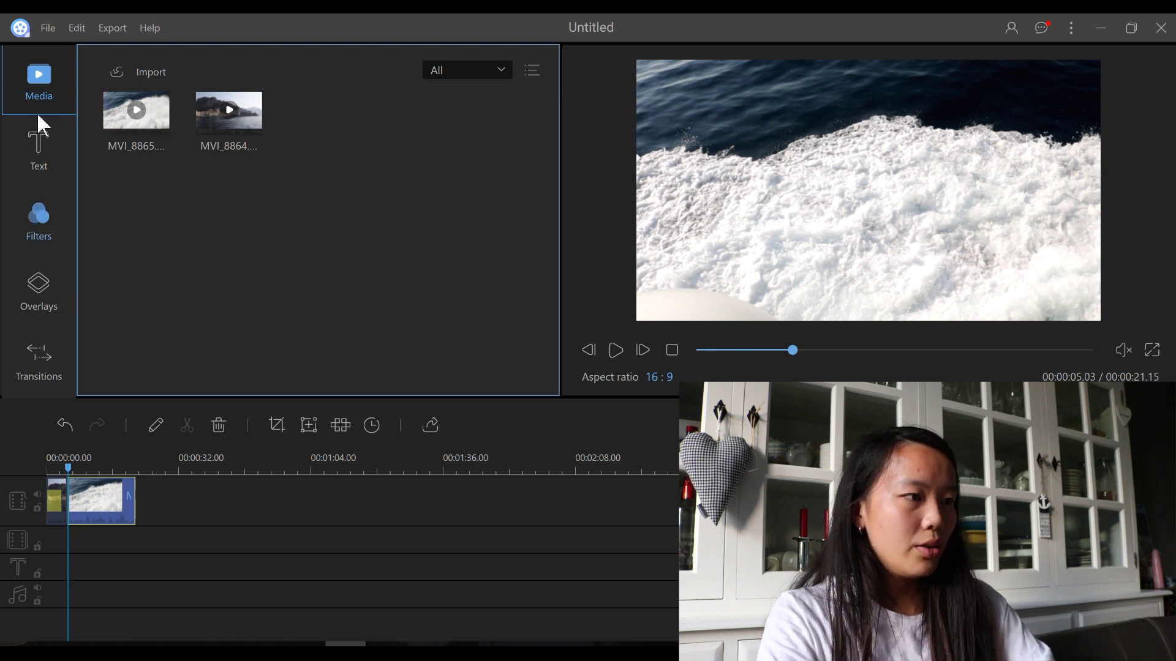
# Step: Drop the ArtPost5 'Be Happy Time!' banner onto the text track and open its font settings (Arial, 48)
pyautogui.click(58, 152)
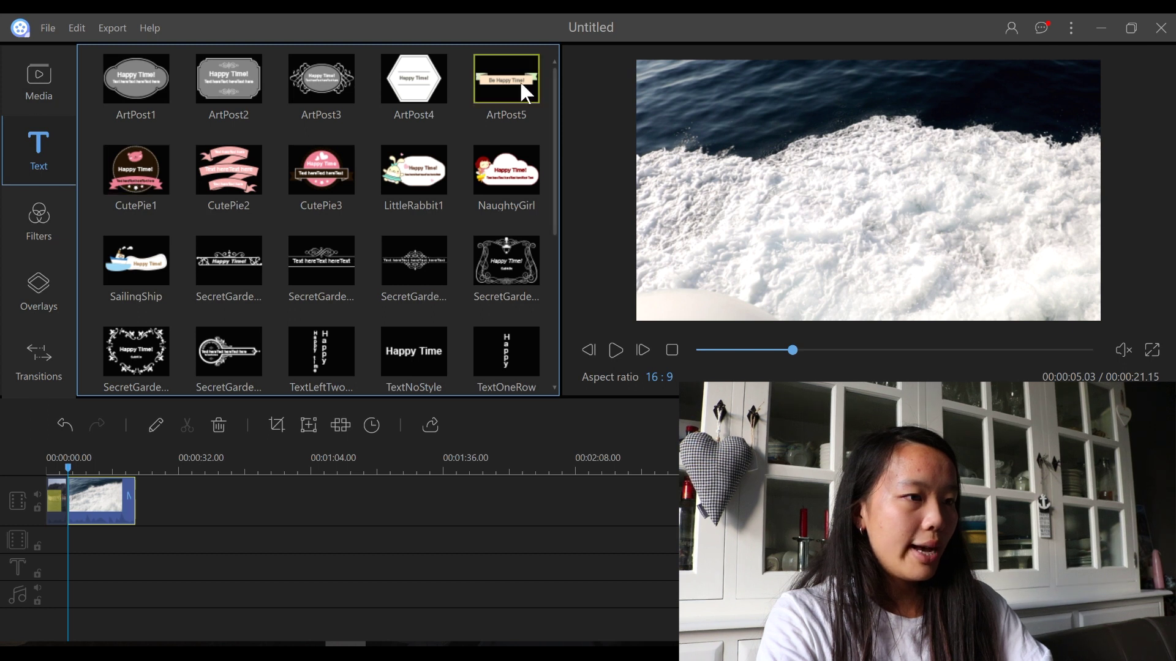
pyautogui.moveTo(229, 378); pyautogui.dragTo(72, 502)
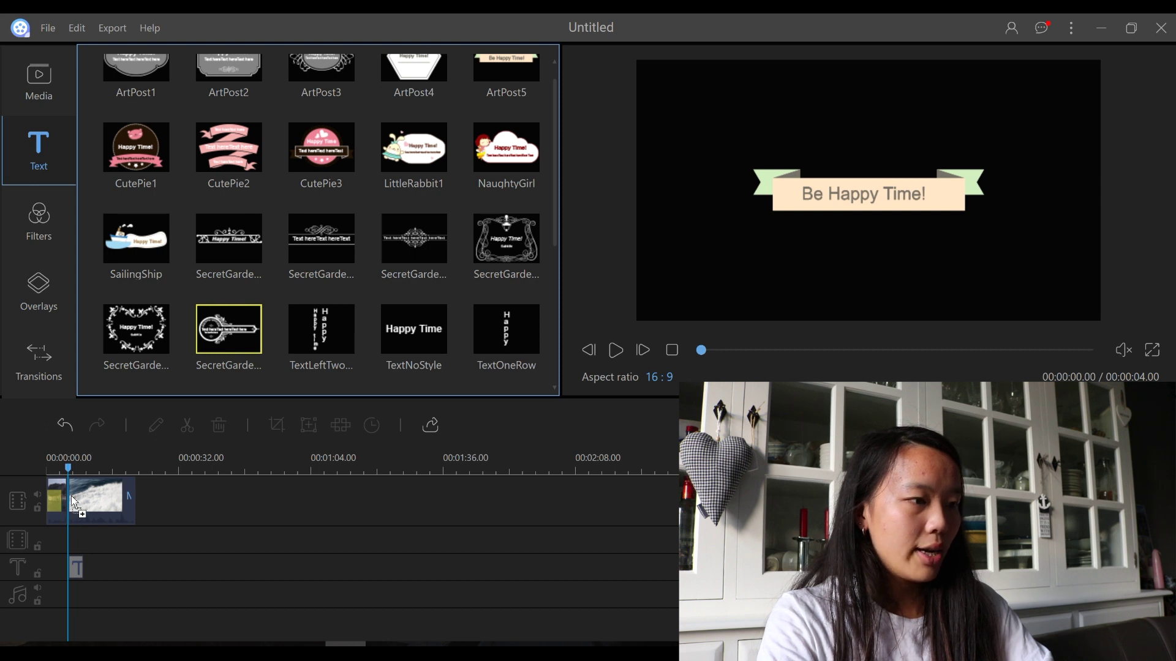
pyautogui.moveTo(72, 502); pyautogui.dragTo(72, 502)
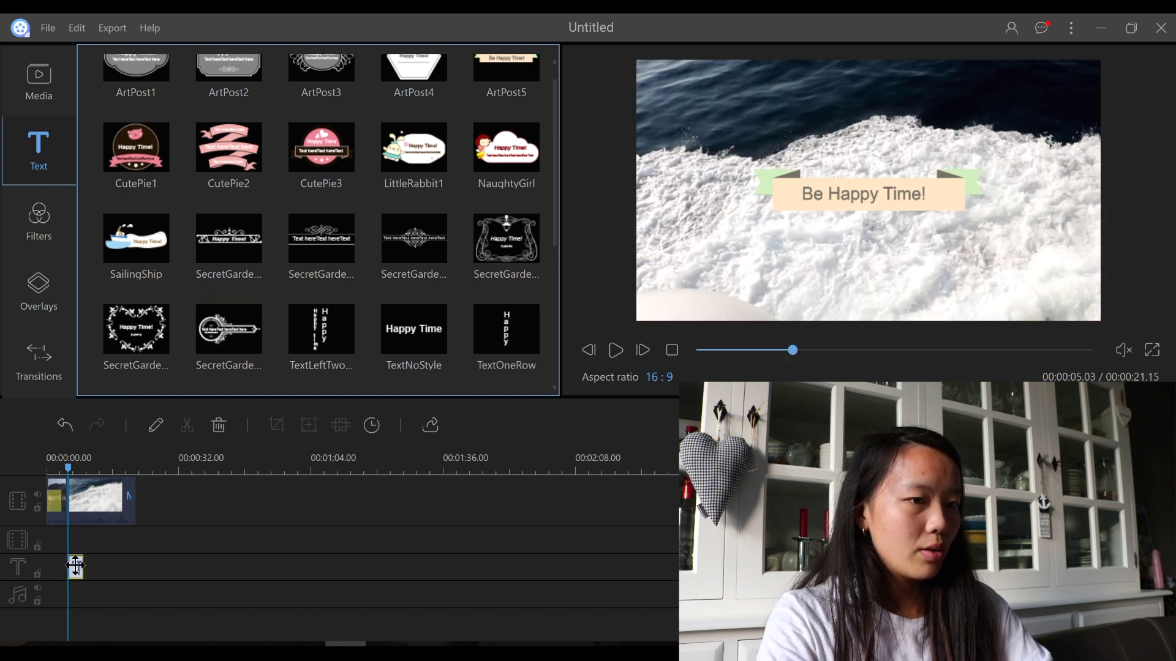
pyautogui.click(885, 192)
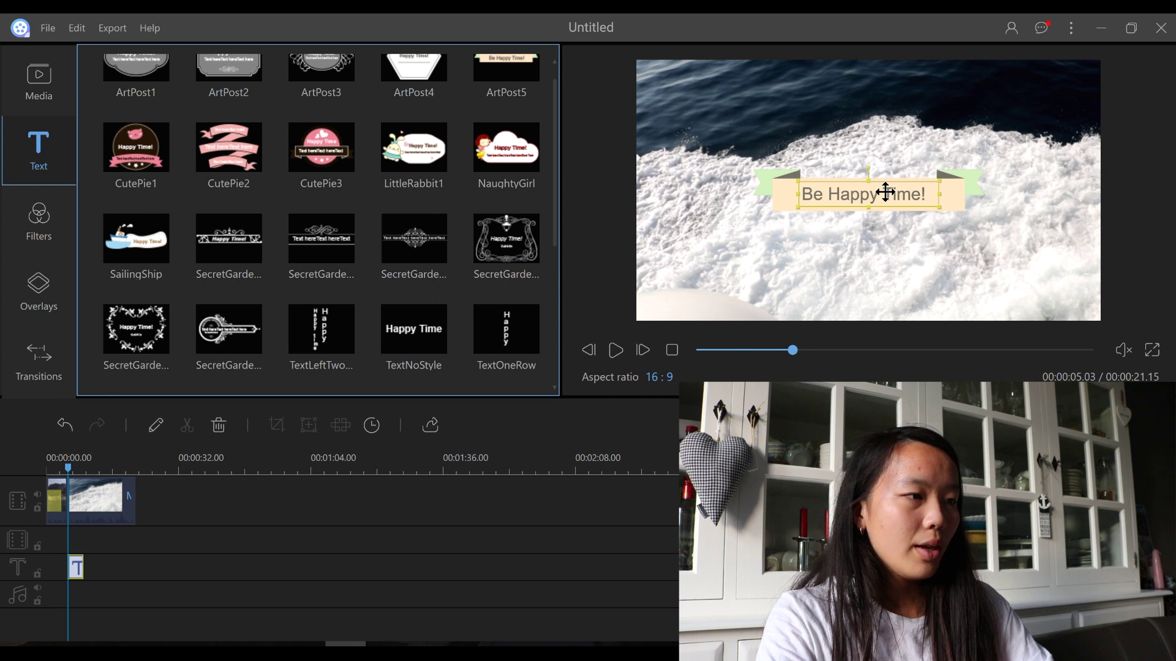
pyautogui.doubleClick(885, 191)
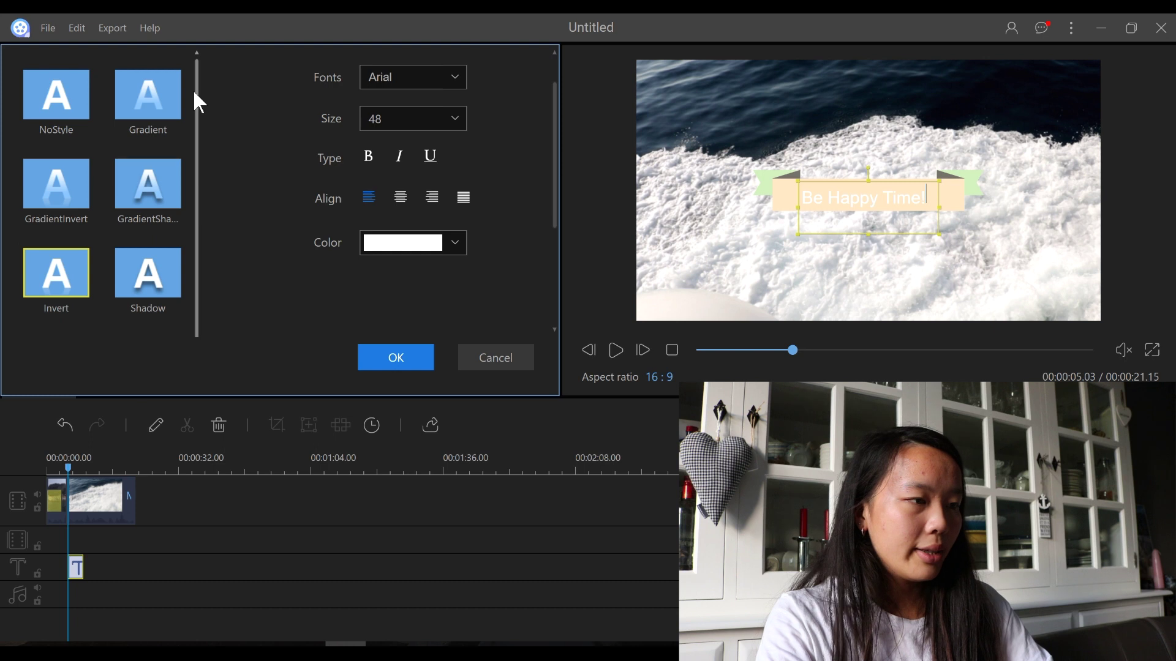
# Step: Apply the Shadow style to the 'Be Happy Time!' caption in light blue Arial, size 48
pyautogui.press('Right')
pyautogui.scroll(-1, 189, 95)
pyautogui.press('Tab')
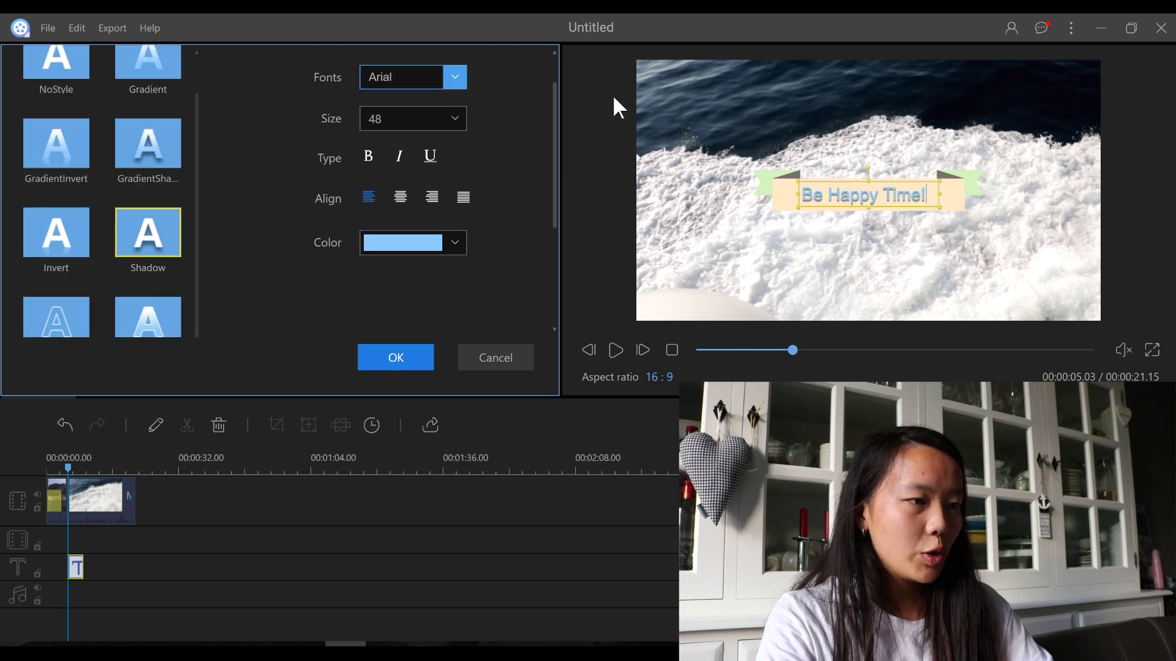
pyautogui.press('Tab')
pyautogui.click(453, 78)
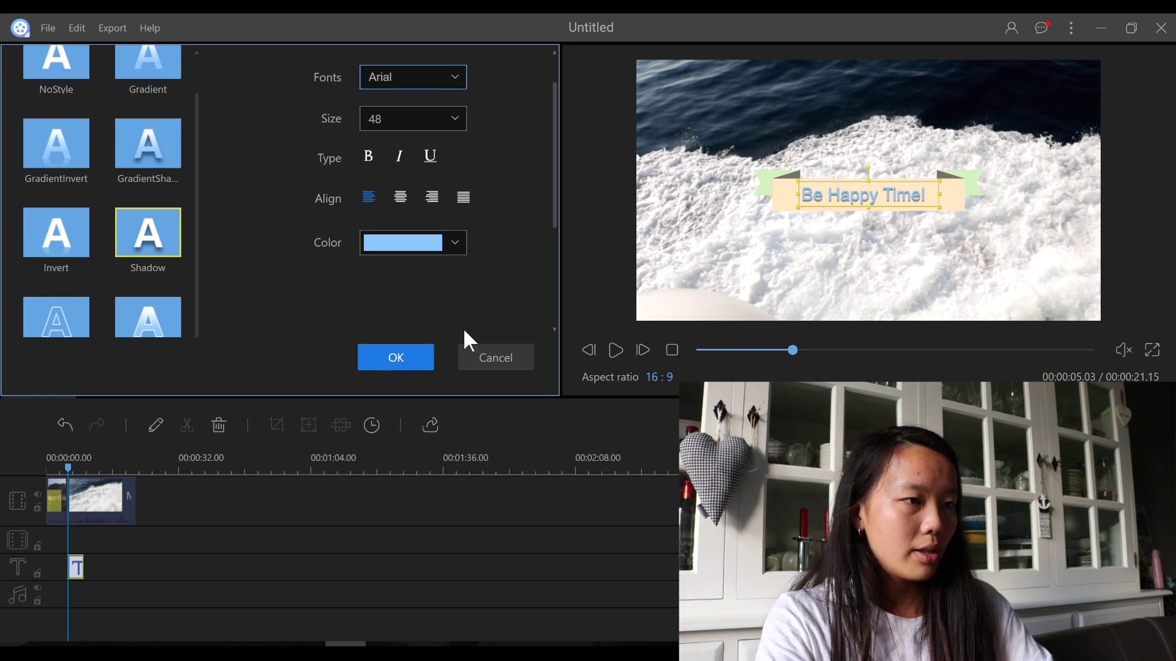
# Step: Add a DiscoLights filter at the video start and a white floral frame overlay, then preview it
pyautogui.moveTo(108, 494); pyautogui.dragTo(71, 558)
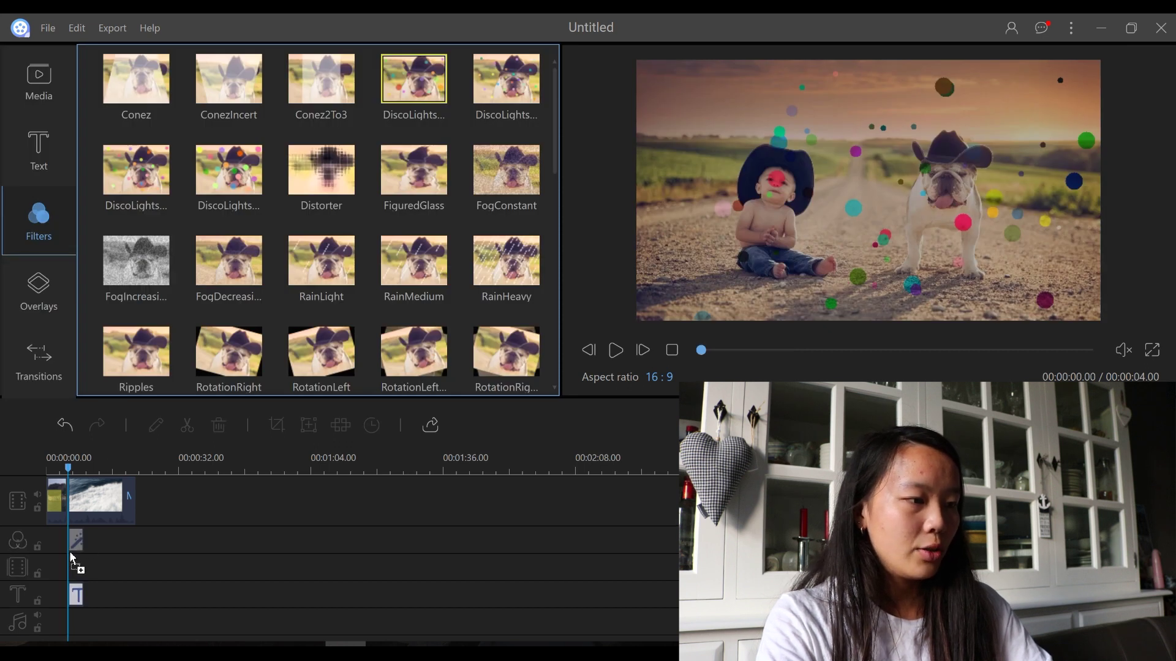
pyautogui.click(76, 541)
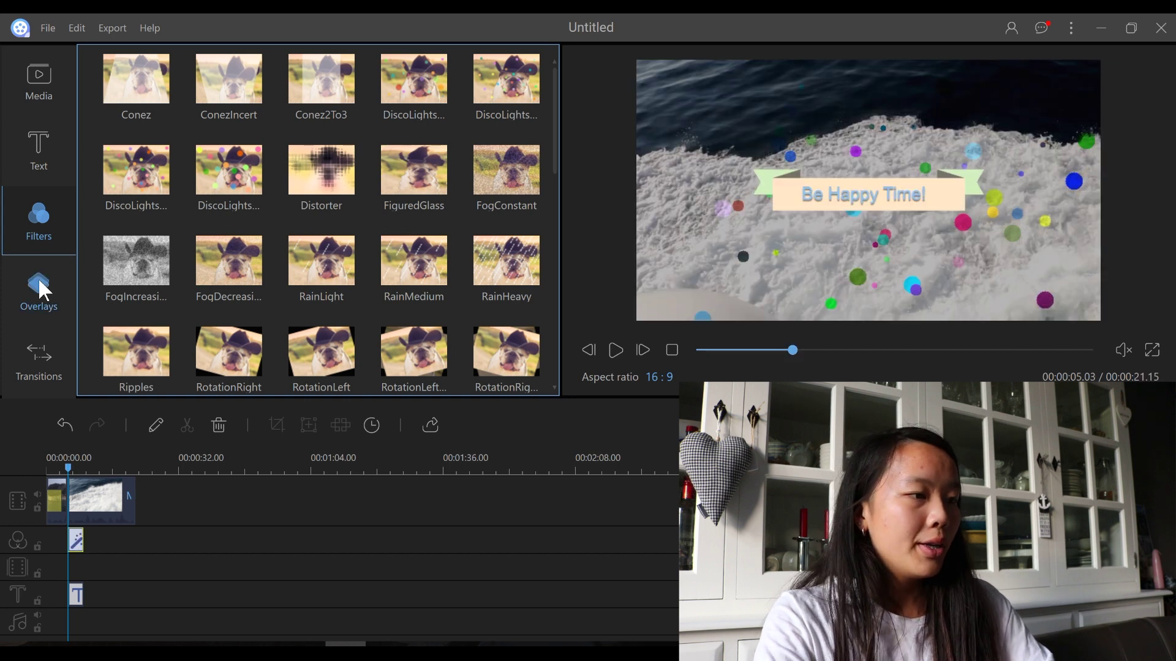
pyautogui.click(38, 282)
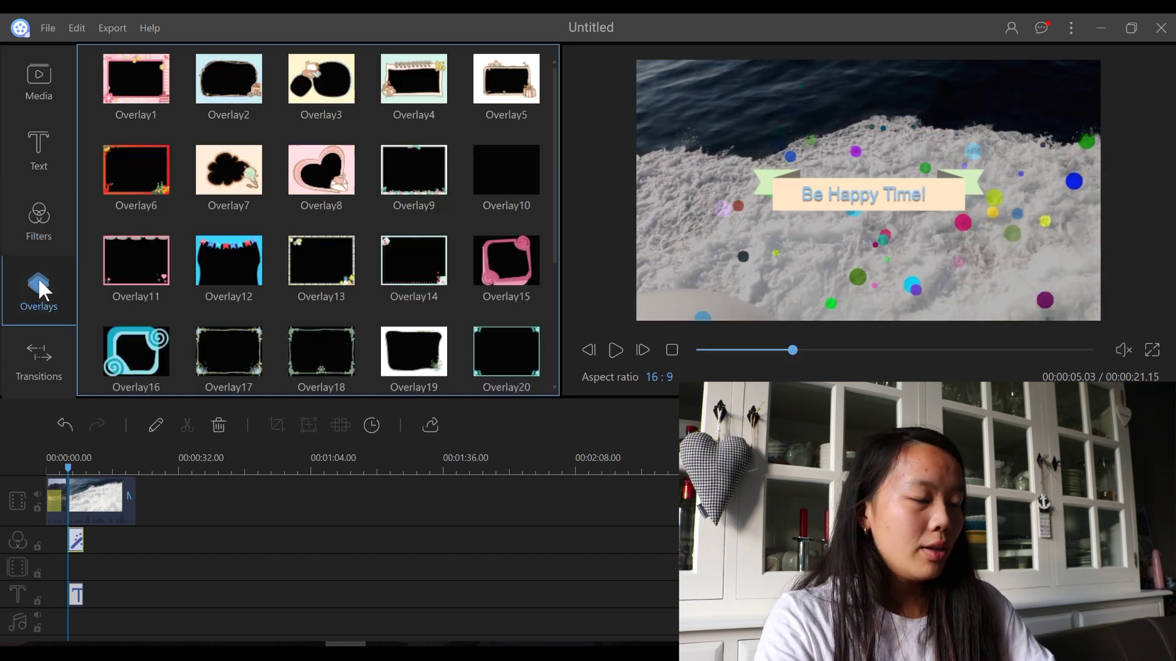
pyautogui.click(300, 208)
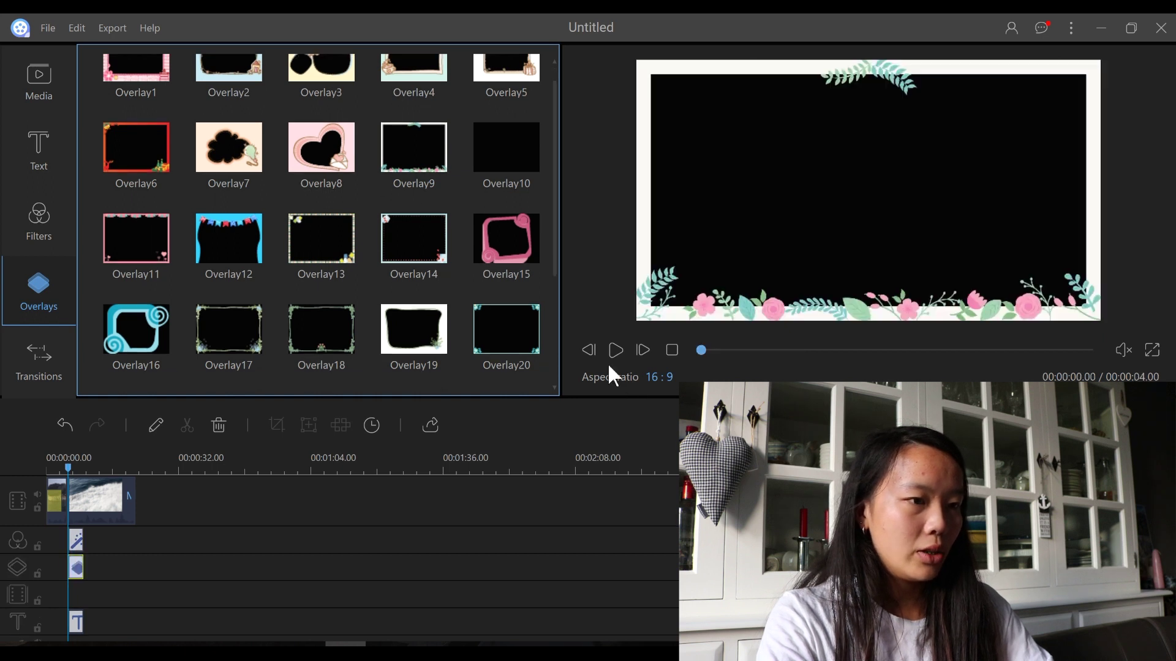
pyautogui.click(612, 363)
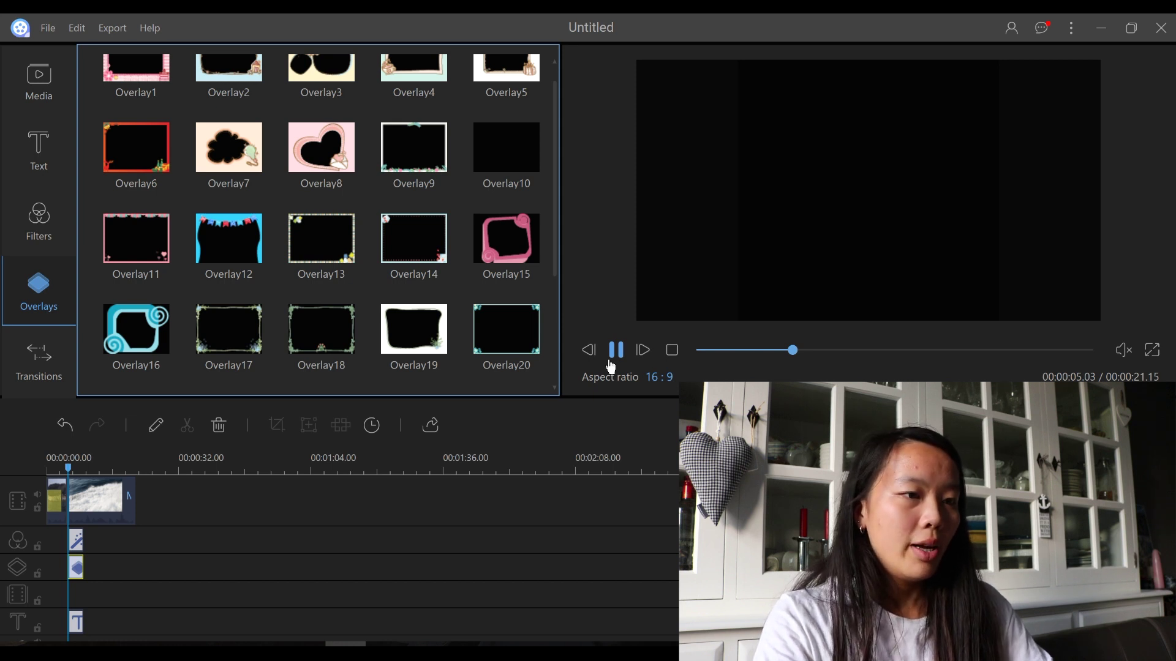
pyautogui.click(614, 366)
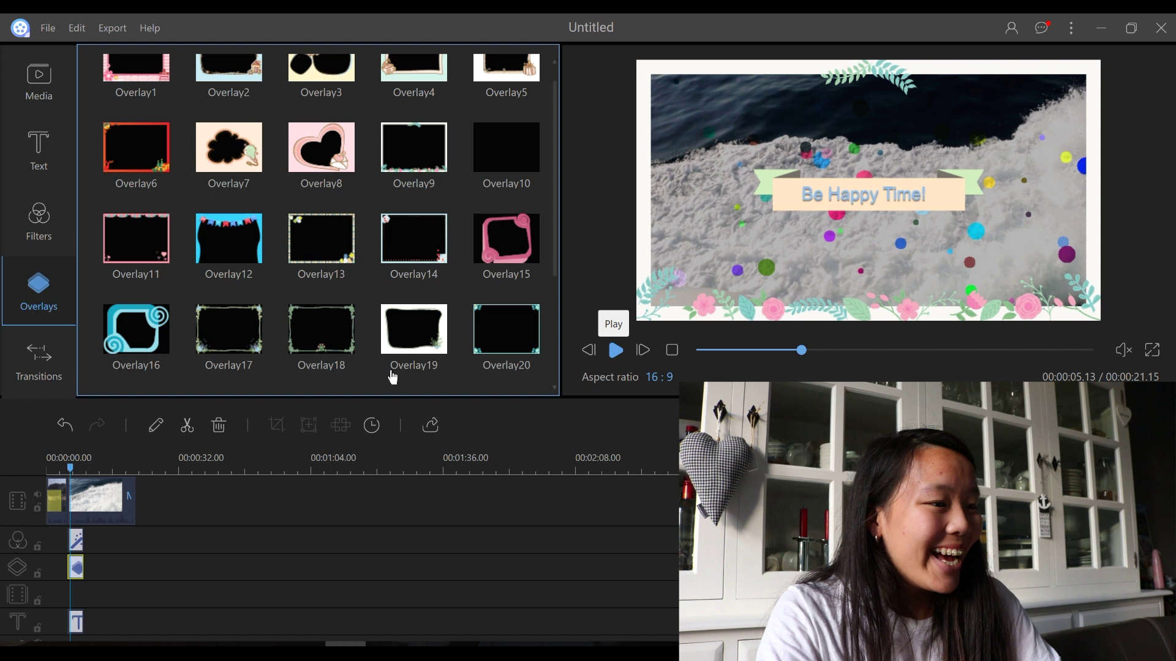
# Step: Drop DoorOpen, then FunnelLeft, between the coastline and waves clips and play the preview
pyautogui.click(24, 357)
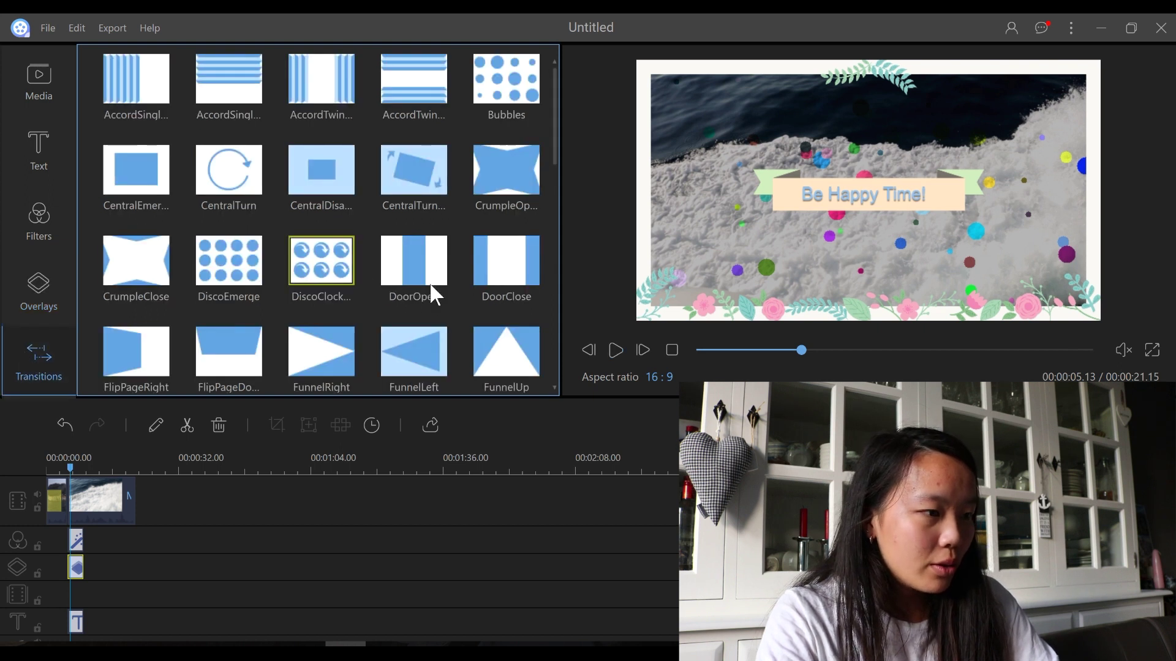
pyautogui.moveTo(430, 285); pyautogui.dragTo(135, 506)
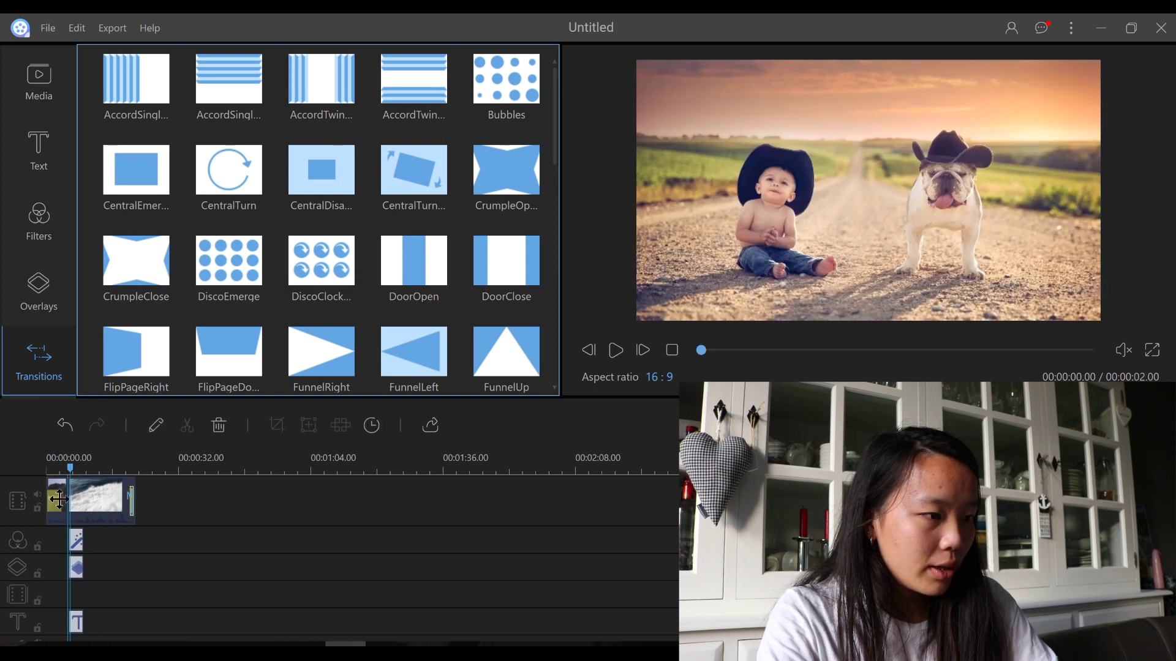
pyautogui.scroll(-1, 499, 349)
pyautogui.moveTo(414, 329); pyautogui.dragTo(68, 504)
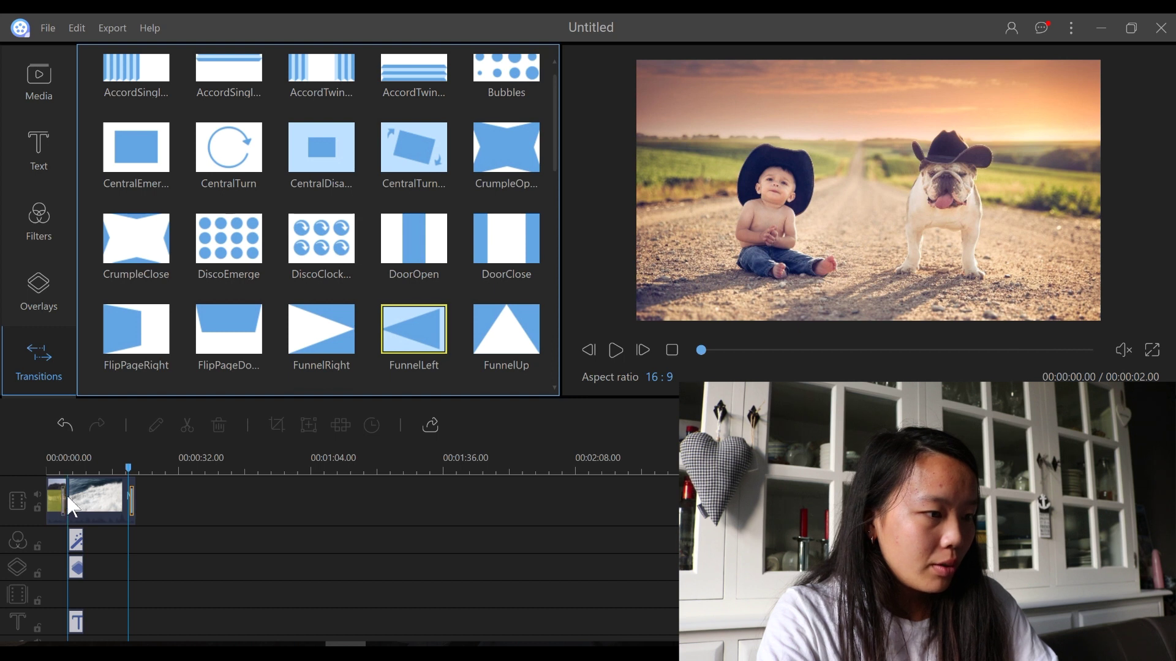
pyautogui.click(616, 351)
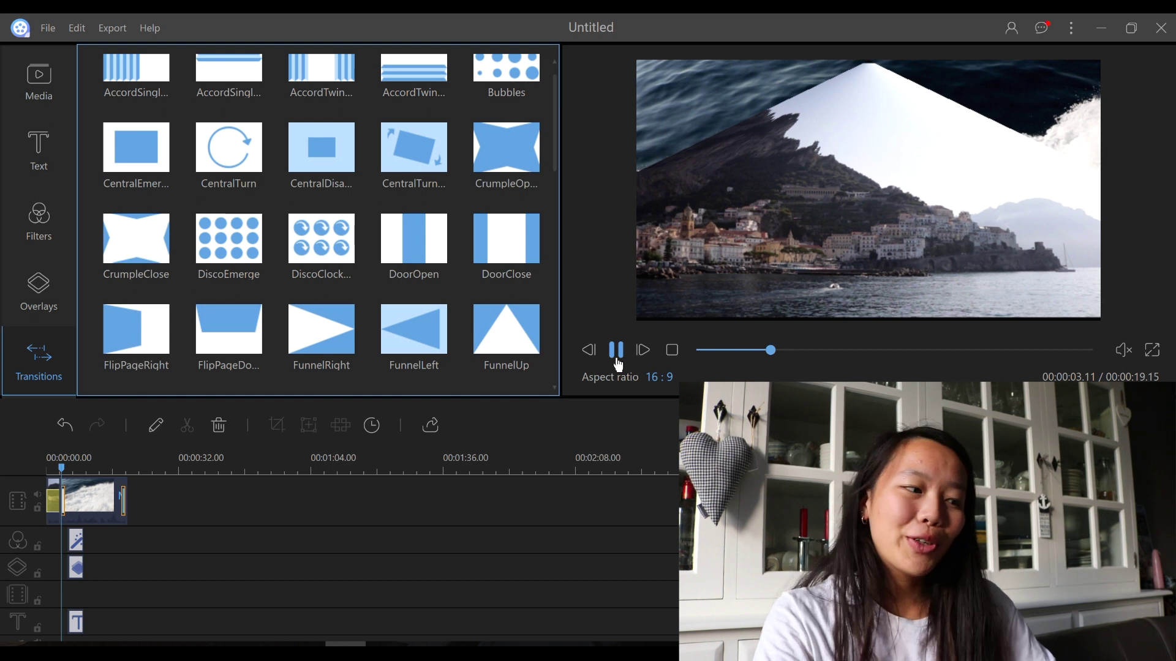
# Step: Pause playback on the 'Be Happy Time!' frame and bring up the Text templates library
pyautogui.click(617, 360)
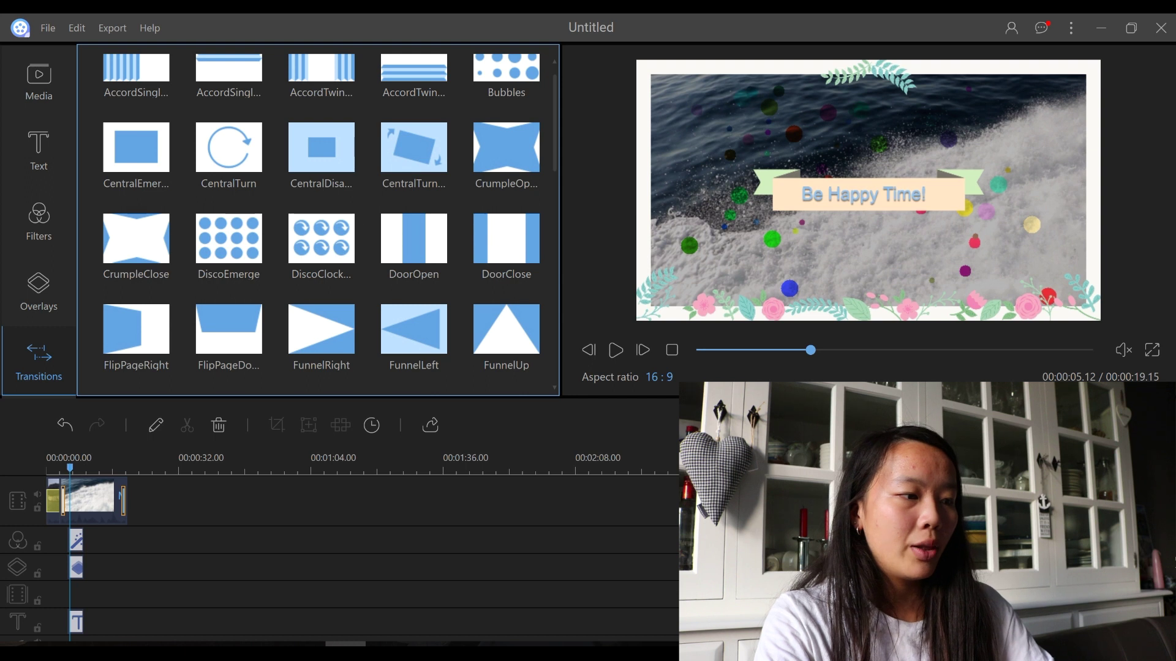
pyautogui.scroll(-1, 68, 516)
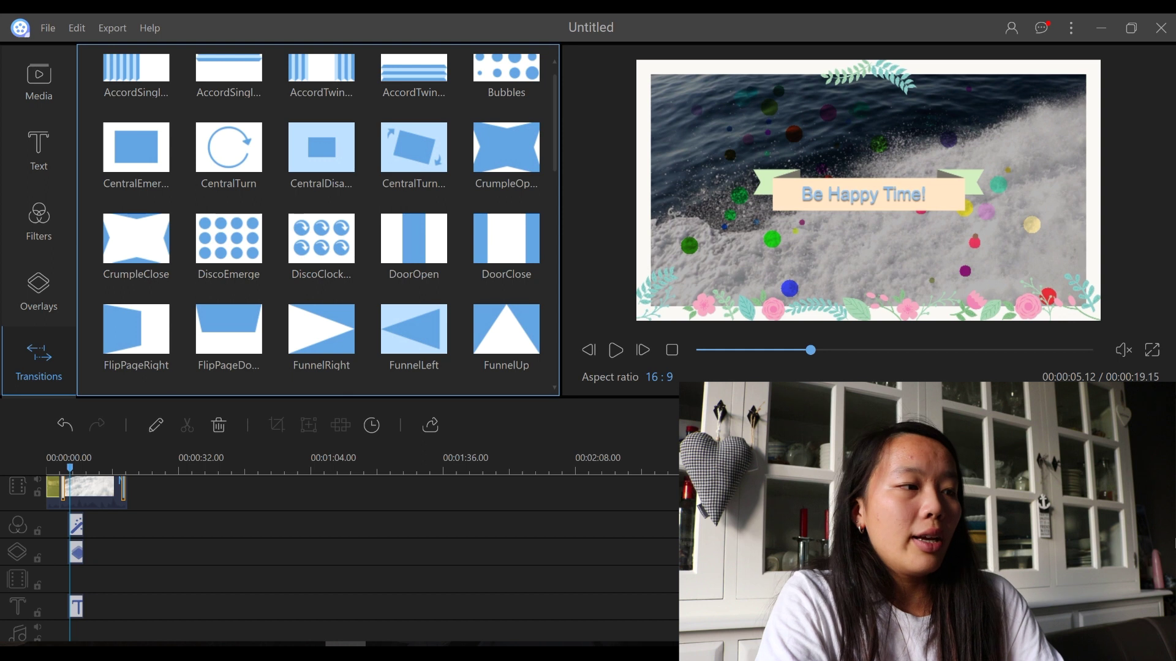
pyautogui.click(34, 154)
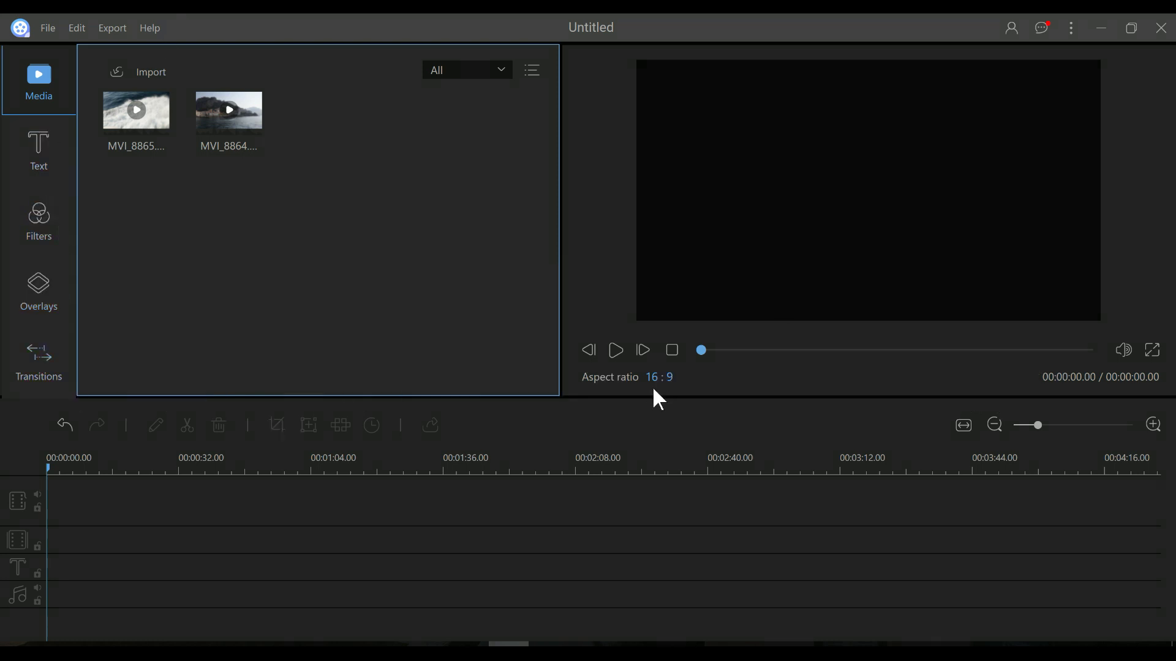
# Step: Enlarge the preview, then preview the Flower rain and Cartoon elements and browse further designs
pyautogui.moveTo(654, 399); pyautogui.dragTo(661, 459)
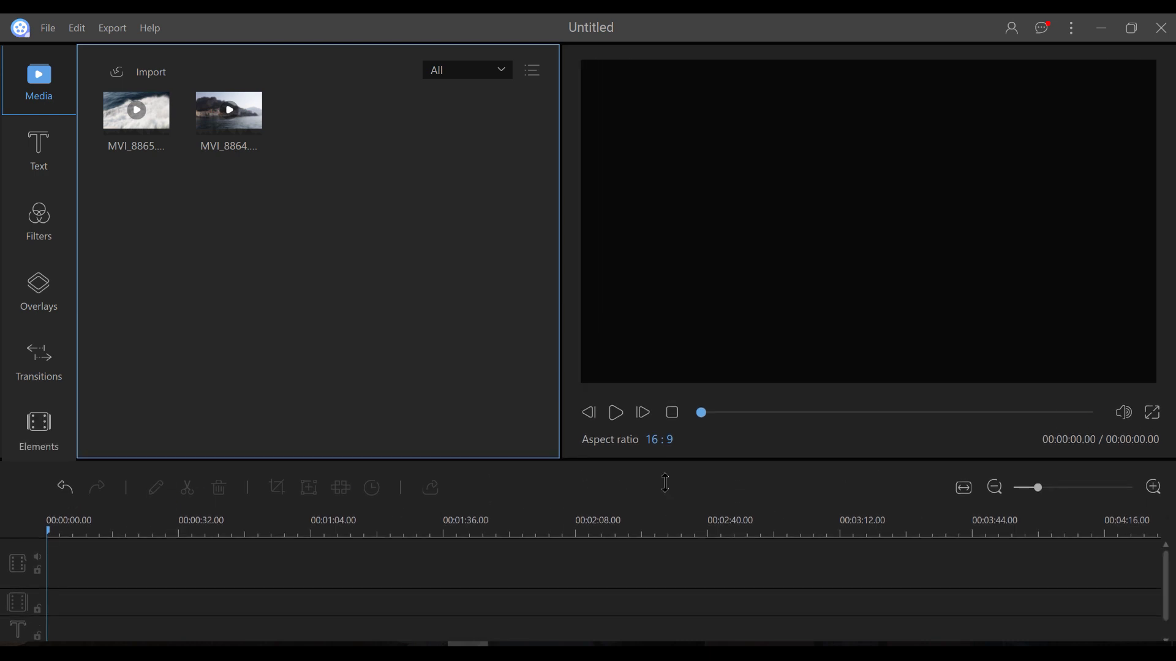
pyautogui.click(46, 420)
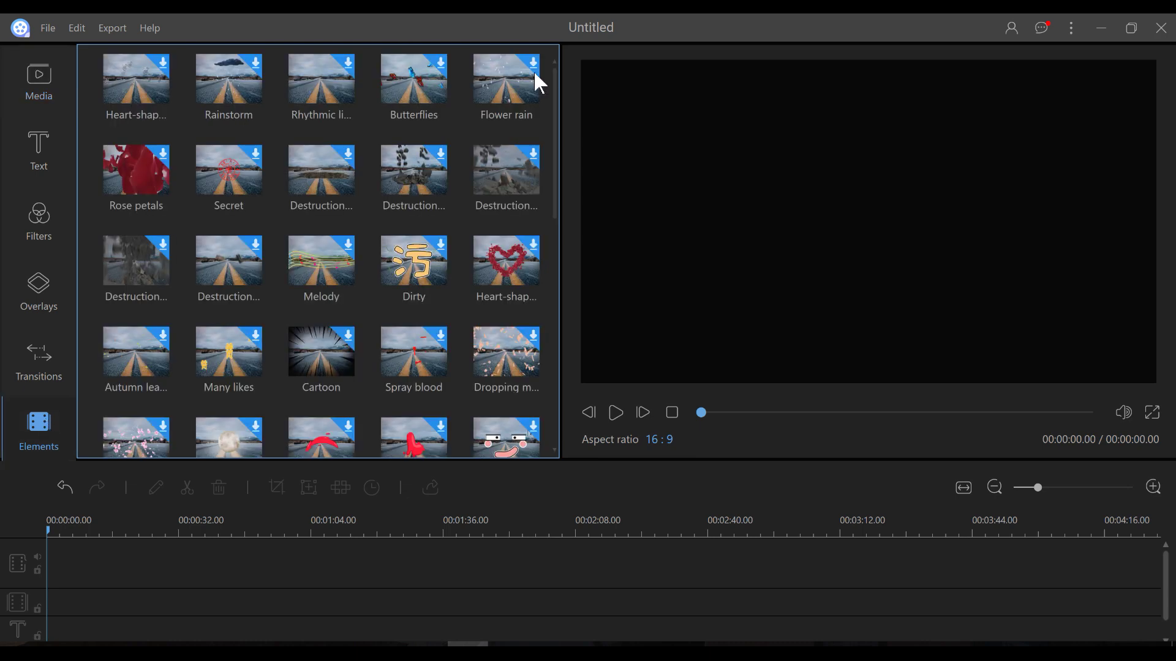
pyautogui.click(506, 97)
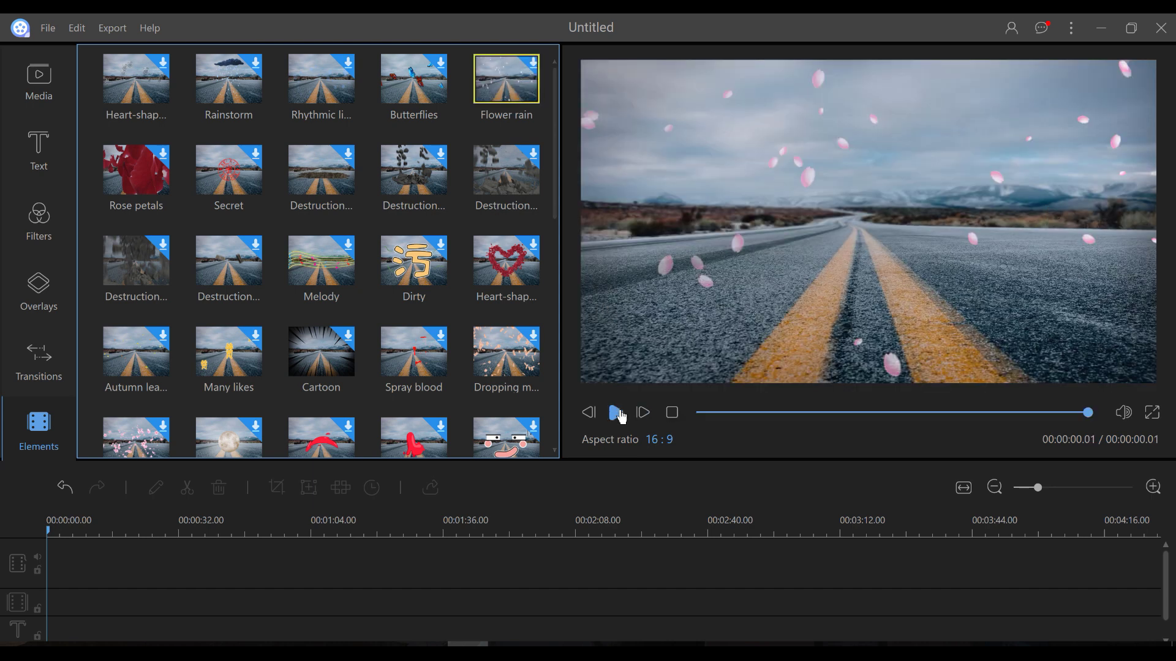
pyautogui.click(294, 341)
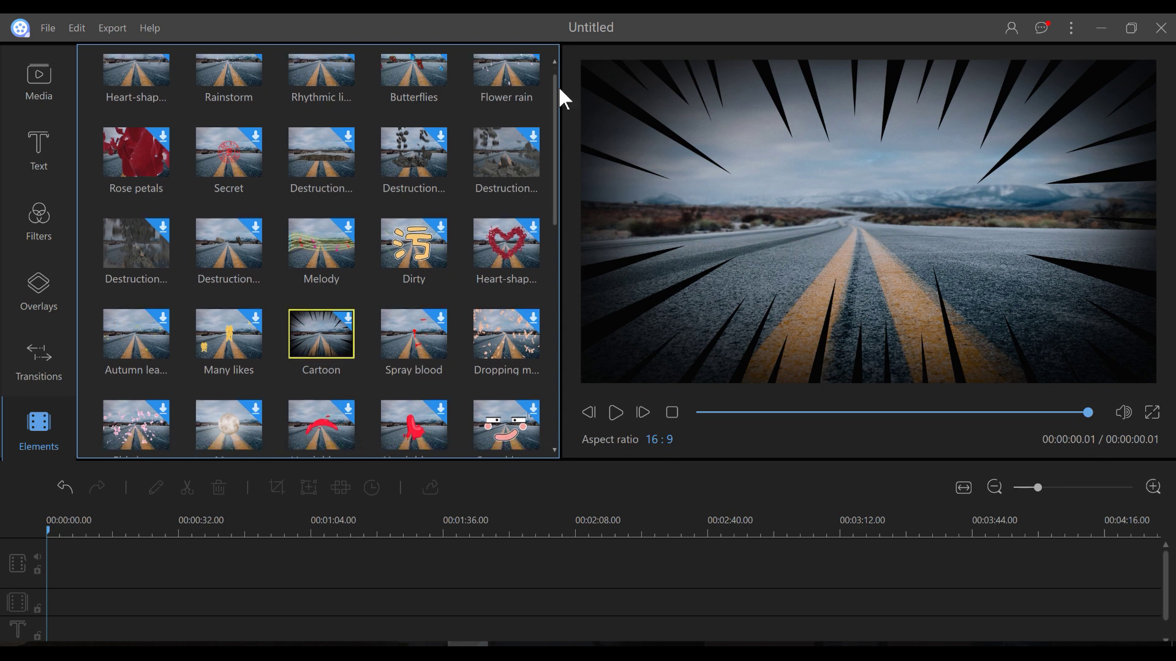
pyautogui.moveTo(557, 91); pyautogui.dragTo(550, 180)
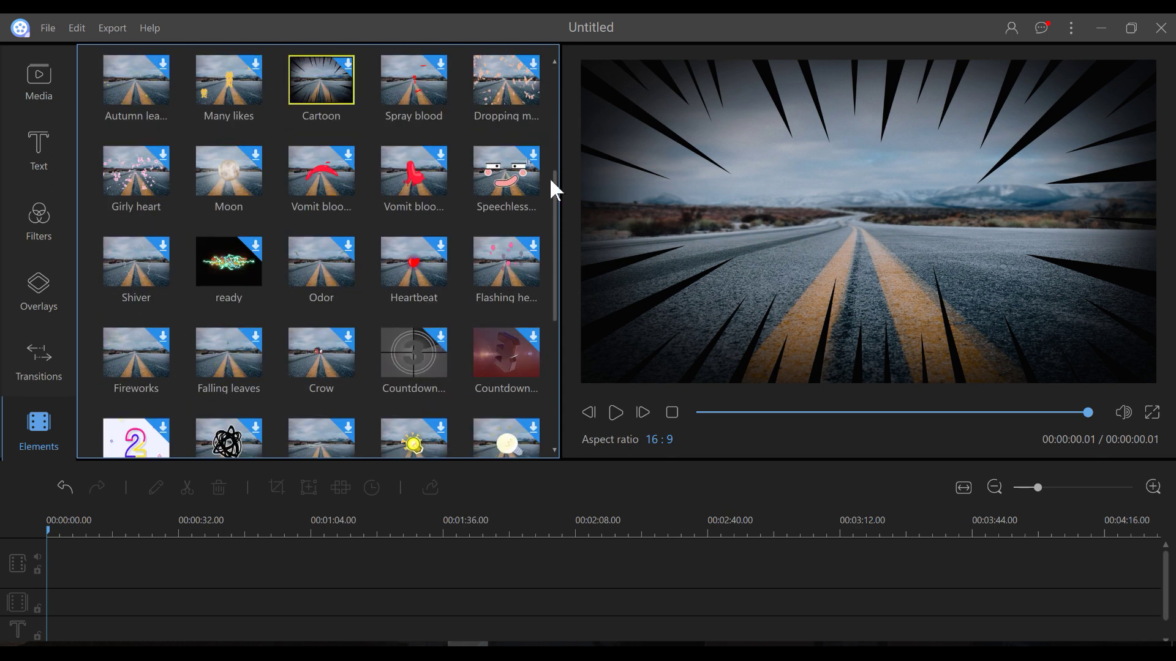
pyautogui.scroll(-5, 549, 178)
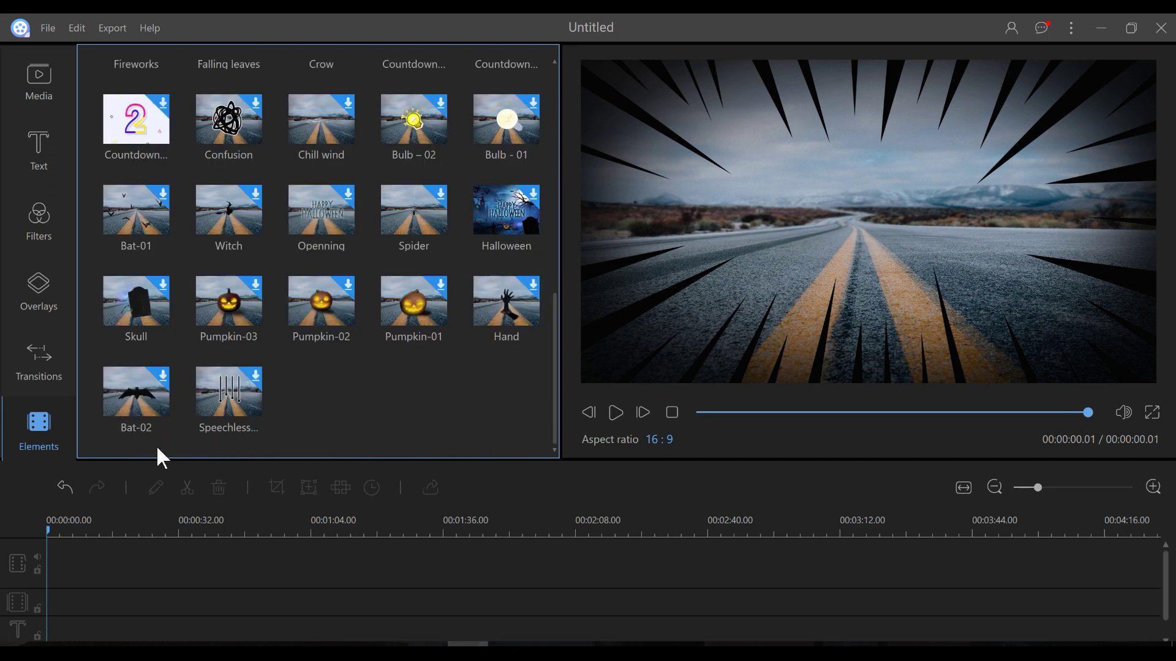